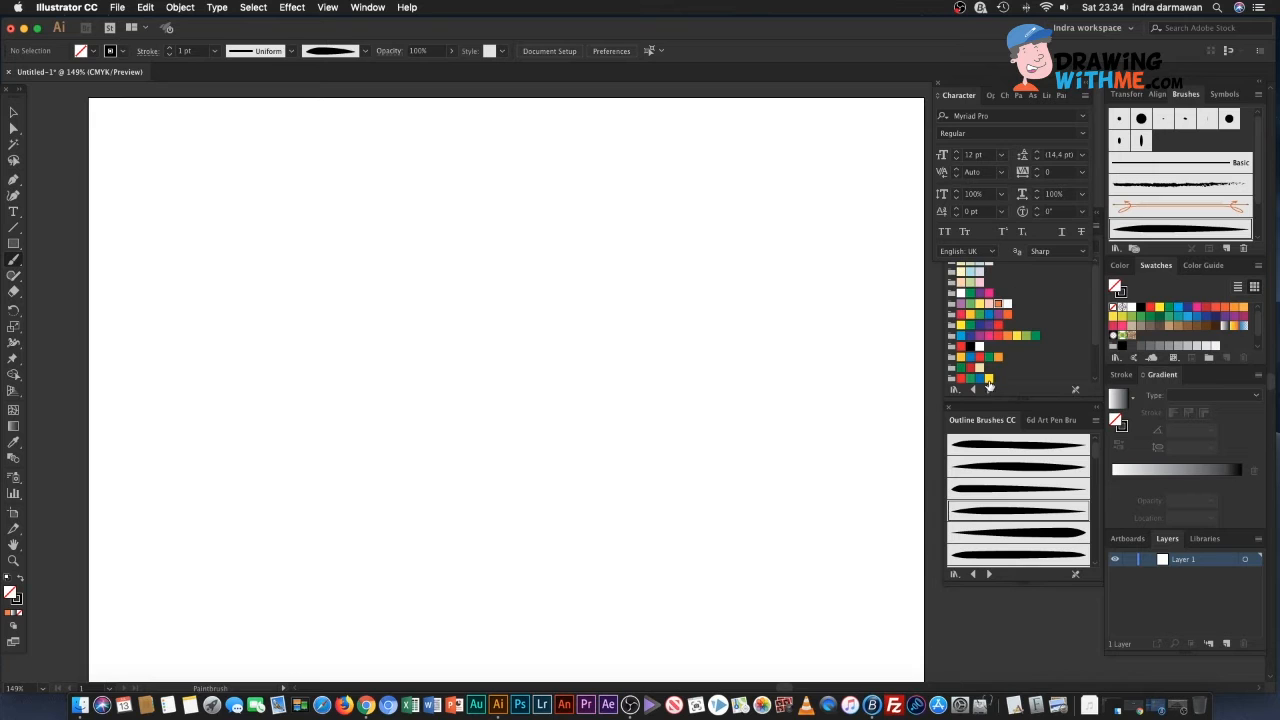
Step: With a 6d Art Pen brush, paint the first character's head outline, ear, nose and grinning mouth with gridded teeth
{"action": "left_click", "coordinate": [1037, 420]}
{"action": "left_click", "coordinate": [987, 482]}
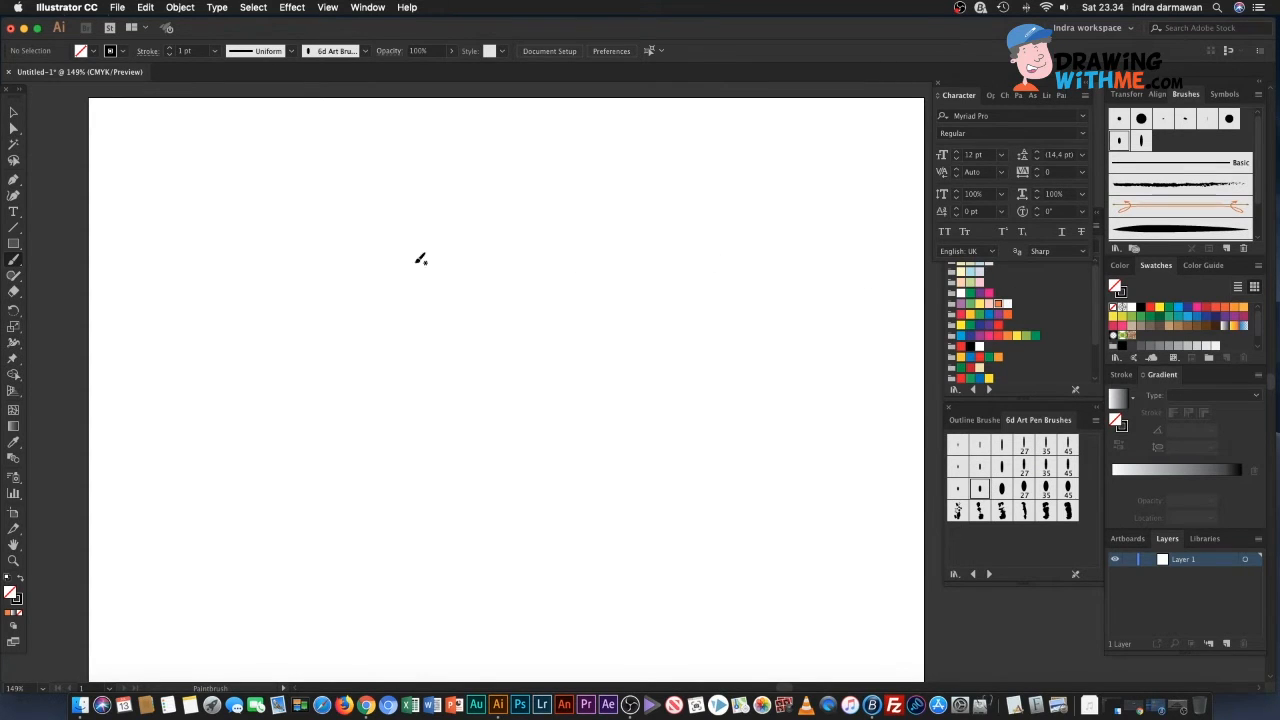
{"action": "mouse_move", "coordinate": [315, 263]}
{"action": "left_mouse_down"}
{"action": "mouse_move", "coordinate": [262, 343]}
{"action": "mouse_move", "coordinate": [296, 345]}
{"action": "mouse_move", "coordinate": [289, 376]}
{"action": "mouse_move", "coordinate": [323, 452]}
{"action": "mouse_move", "coordinate": [400, 460]}
{"action": "mouse_move", "coordinate": [428, 426]}
{"action": "mouse_move", "coordinate": [446, 339]}
{"action": "mouse_move", "coordinate": [441, 360]}
{"action": "mouse_move", "coordinate": [395, 363]}
{"action": "mouse_move", "coordinate": [400, 373]}
{"action": "mouse_move", "coordinate": [375, 384]}
{"action": "mouse_move", "coordinate": [353, 366]}
{"action": "mouse_move", "coordinate": [347, 388]}
{"action": "mouse_move", "coordinate": [364, 426]}
{"action": "mouse_move", "coordinate": [405, 429]}
{"action": "mouse_move", "coordinate": [429, 413]}
{"action": "mouse_move", "coordinate": [437, 350]}
{"action": "left_mouse_up"}
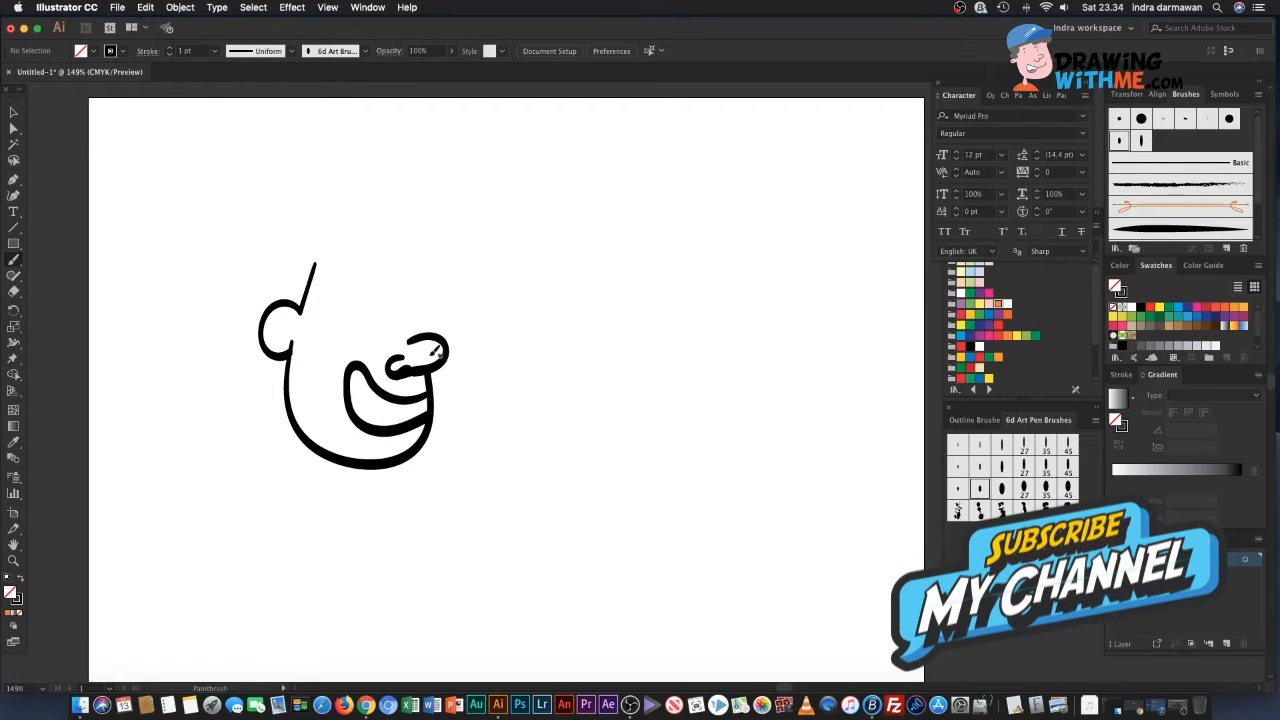
{"action": "mouse_move", "coordinate": [350, 395]}
{"action": "left_mouse_down"}
{"action": "mouse_move", "coordinate": [432, 405]}
{"action": "mouse_move", "coordinate": [367, 418]}
{"action": "mouse_move", "coordinate": [380, 427]}
{"action": "mouse_move", "coordinate": [404, 408]}
{"action": "mouse_move", "coordinate": [402, 422]}
{"action": "left_mouse_up"}
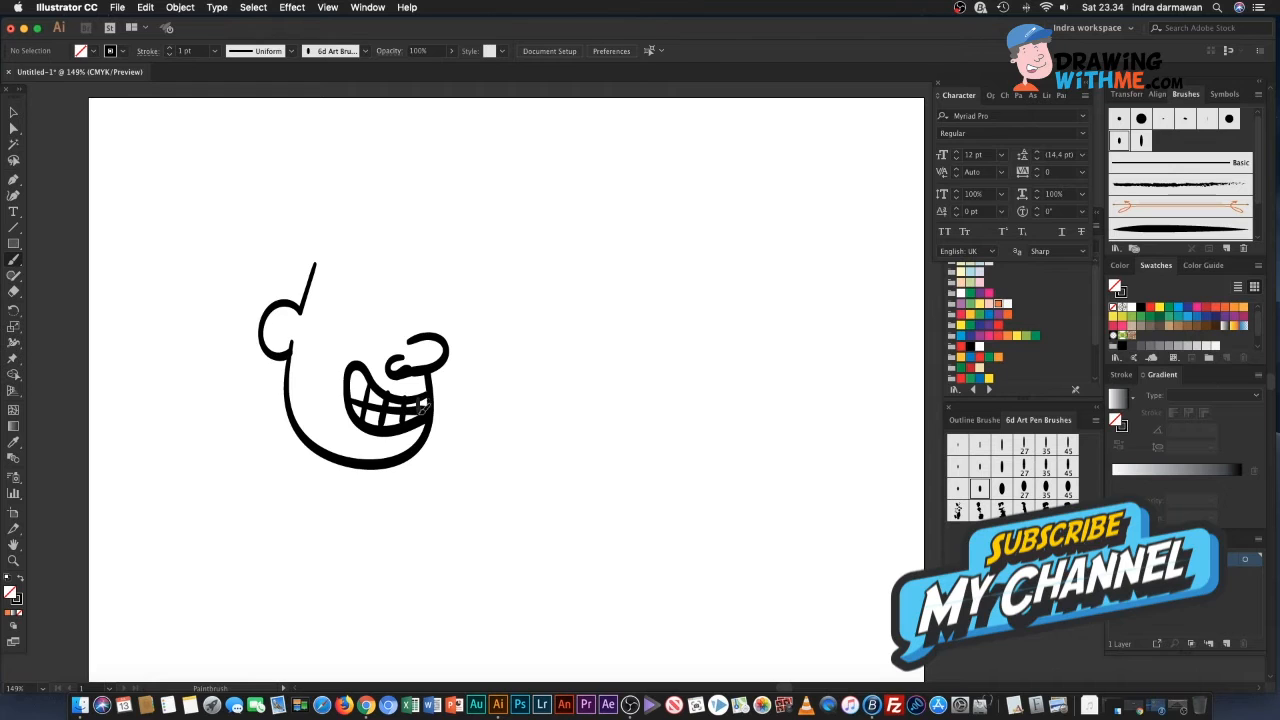
Step: Paint the first character's eyes, eyebrows, inner-ear lines and front forehead line
{"action": "left_click_drag", "start_coordinate": [385, 331], "coordinate": [387, 334]}
{"action": "mouse_move", "coordinate": [290, 334]}
{"action": "left_mouse_down"}
{"action": "mouse_move", "coordinate": [287, 321]}
{"action": "mouse_move", "coordinate": [275, 327]}
{"action": "mouse_move", "coordinate": [287, 326]}
{"action": "left_mouse_up"}
{"action": "left_click_drag", "start_coordinate": [373, 318], "coordinate": [427, 320]}
{"action": "mouse_move", "coordinate": [316, 266]}
{"action": "left_mouse_down"}
{"action": "mouse_move", "coordinate": [344, 279]}
{"action": "mouse_move", "coordinate": [443, 255]}
{"action": "mouse_move", "coordinate": [424, 272]}
{"action": "mouse_move", "coordinate": [431, 335]}
{"action": "left_mouse_up"}
Step: Paint a cap on the first character with a curved brim, a rounded crown and a small button on top
{"action": "mouse_move", "coordinate": [427, 272]}
{"action": "left_mouse_down"}
{"action": "mouse_move", "coordinate": [457, 263]}
{"action": "mouse_move", "coordinate": [444, 242]}
{"action": "mouse_move", "coordinate": [306, 258]}
{"action": "left_mouse_up"}
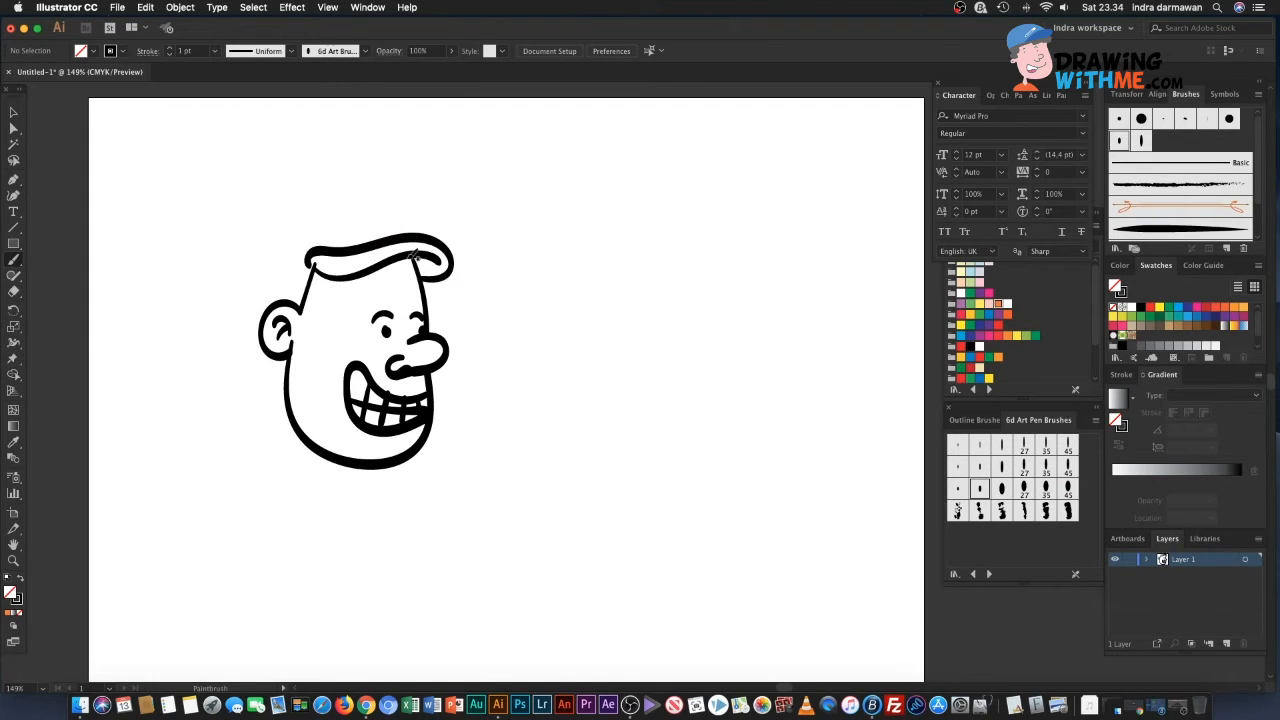
{"action": "mouse_move", "coordinate": [429, 233]}
{"action": "left_mouse_down"}
{"action": "mouse_move", "coordinate": [394, 200]}
{"action": "mouse_move", "coordinate": [336, 192]}
{"action": "mouse_move", "coordinate": [291, 209]}
{"action": "mouse_move", "coordinate": [266, 241]}
{"action": "mouse_move", "coordinate": [269, 295]}
{"action": "mouse_move", "coordinate": [316, 280]}
{"action": "left_mouse_up"}
{"action": "mouse_move", "coordinate": [299, 206]}
{"action": "left_mouse_down"}
{"action": "mouse_move", "coordinate": [284, 199]}
{"action": "mouse_move", "coordinate": [282, 214]}
{"action": "left_mouse_up"}
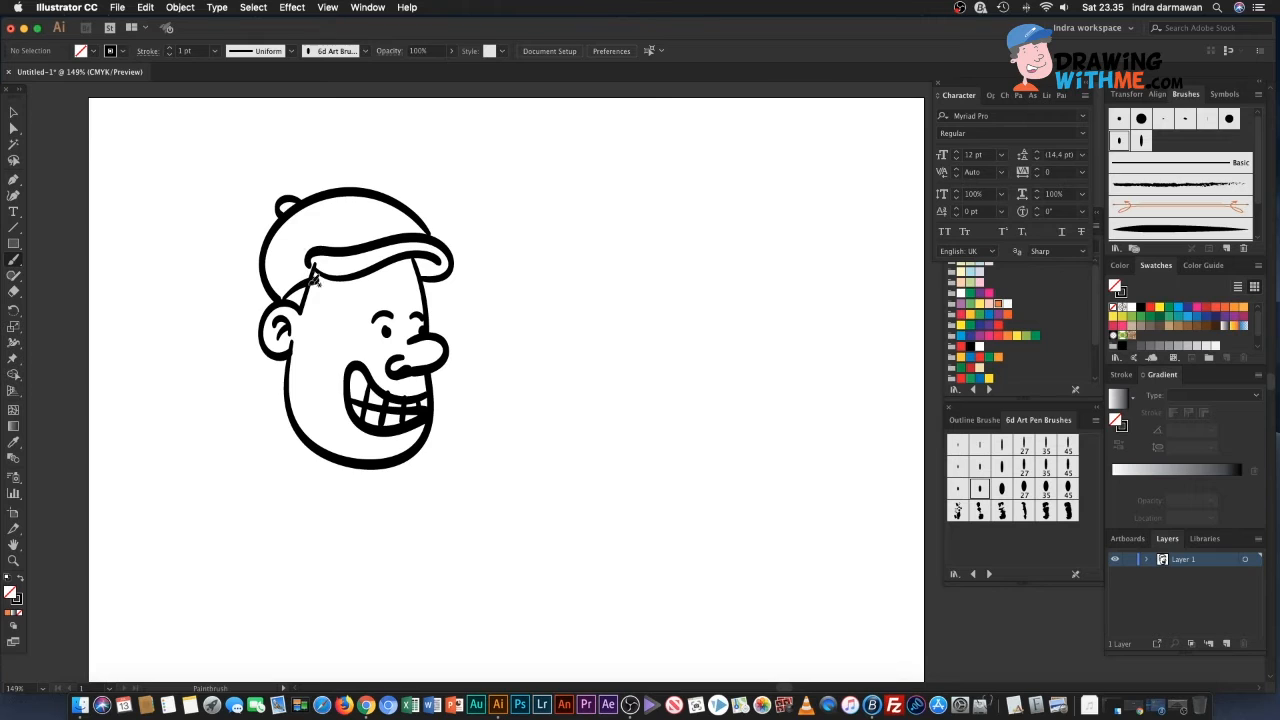
Step: With a thinner 6d Art Pen brush, cover the first character's cap with a curved checkered line pattern
{"action": "left_click", "coordinate": [957, 466]}
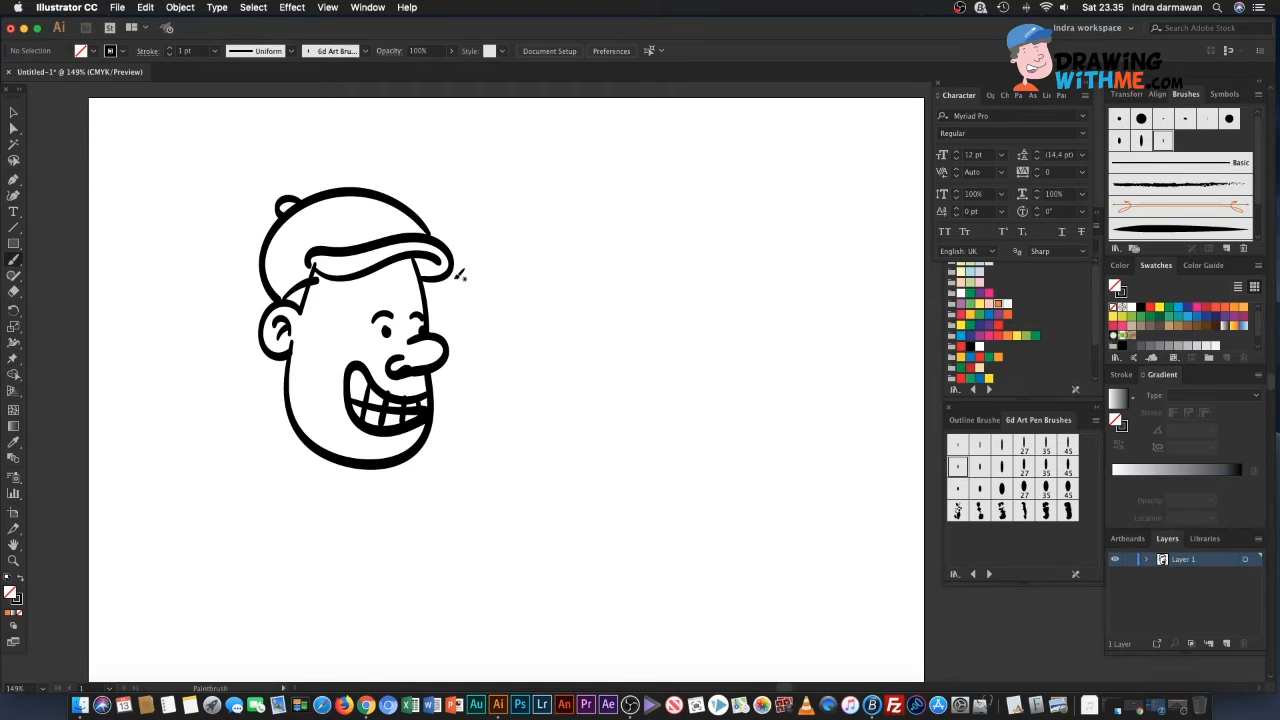
{"action": "mouse_move", "coordinate": [301, 284]}
{"action": "left_mouse_down"}
{"action": "mouse_move", "coordinate": [269, 246]}
{"action": "mouse_move", "coordinate": [298, 206]}
{"action": "mouse_move", "coordinate": [289, 238]}
{"action": "mouse_move", "coordinate": [307, 279]}
{"action": "left_mouse_up"}
{"action": "mouse_move", "coordinate": [296, 212]}
{"action": "left_mouse_down"}
{"action": "mouse_move", "coordinate": [318, 248]}
{"action": "mouse_move", "coordinate": [334, 224]}
{"action": "mouse_move", "coordinate": [352, 241]}
{"action": "left_mouse_up"}
{"action": "left_click_drag", "start_coordinate": [317, 201], "coordinate": [380, 238]}
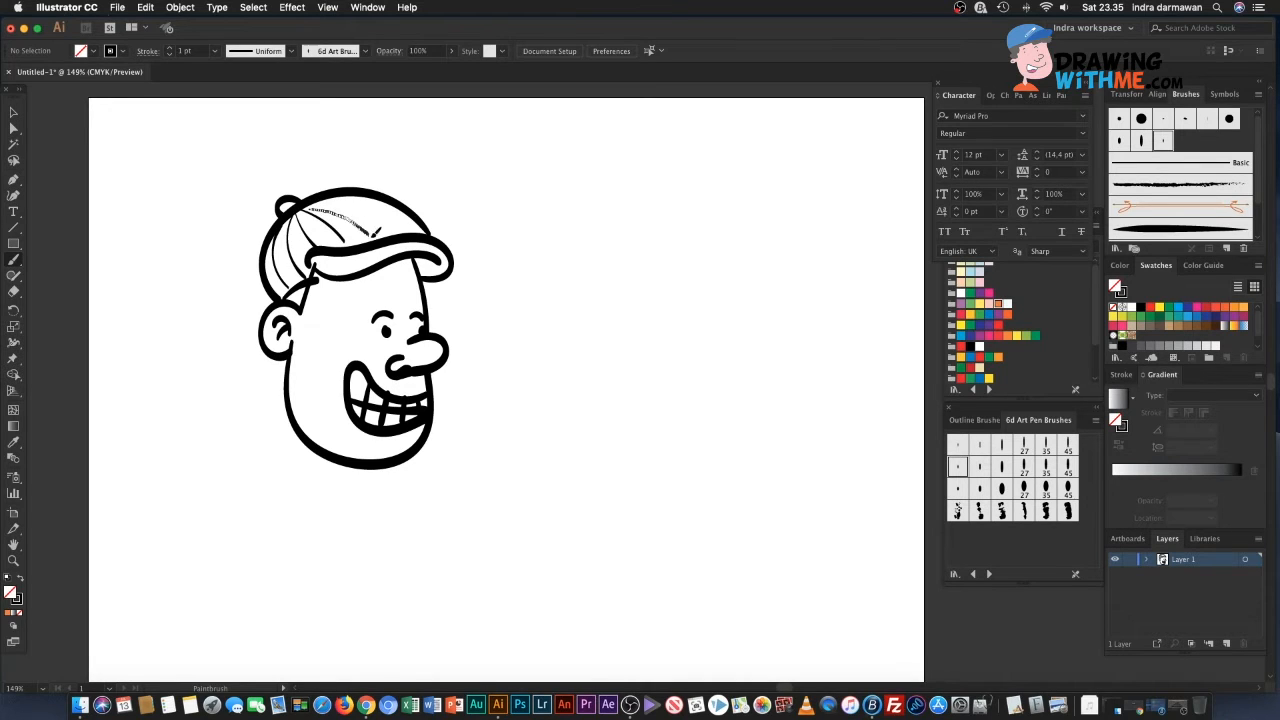
{"action": "mouse_move", "coordinate": [315, 206]}
{"action": "left_mouse_down"}
{"action": "mouse_move", "coordinate": [348, 199]}
{"action": "mouse_move", "coordinate": [416, 233]}
{"action": "left_mouse_up"}
{"action": "left_click_drag", "start_coordinate": [283, 233], "coordinate": [400, 190]}
{"action": "mouse_move", "coordinate": [274, 248]}
{"action": "left_mouse_down"}
{"action": "mouse_move", "coordinate": [339, 216]}
{"action": "mouse_move", "coordinate": [404, 207]}
{"action": "left_mouse_up"}
{"action": "mouse_move", "coordinate": [270, 281]}
{"action": "left_mouse_down"}
{"action": "mouse_move", "coordinate": [295, 260]}
{"action": "mouse_move", "coordinate": [432, 232]}
{"action": "left_mouse_up"}
Step: Add sideburn hair, beard stubble along the jaw and two neck lines to the first character
{"action": "left_click_drag", "start_coordinate": [339, 288], "coordinate": [300, 320]}
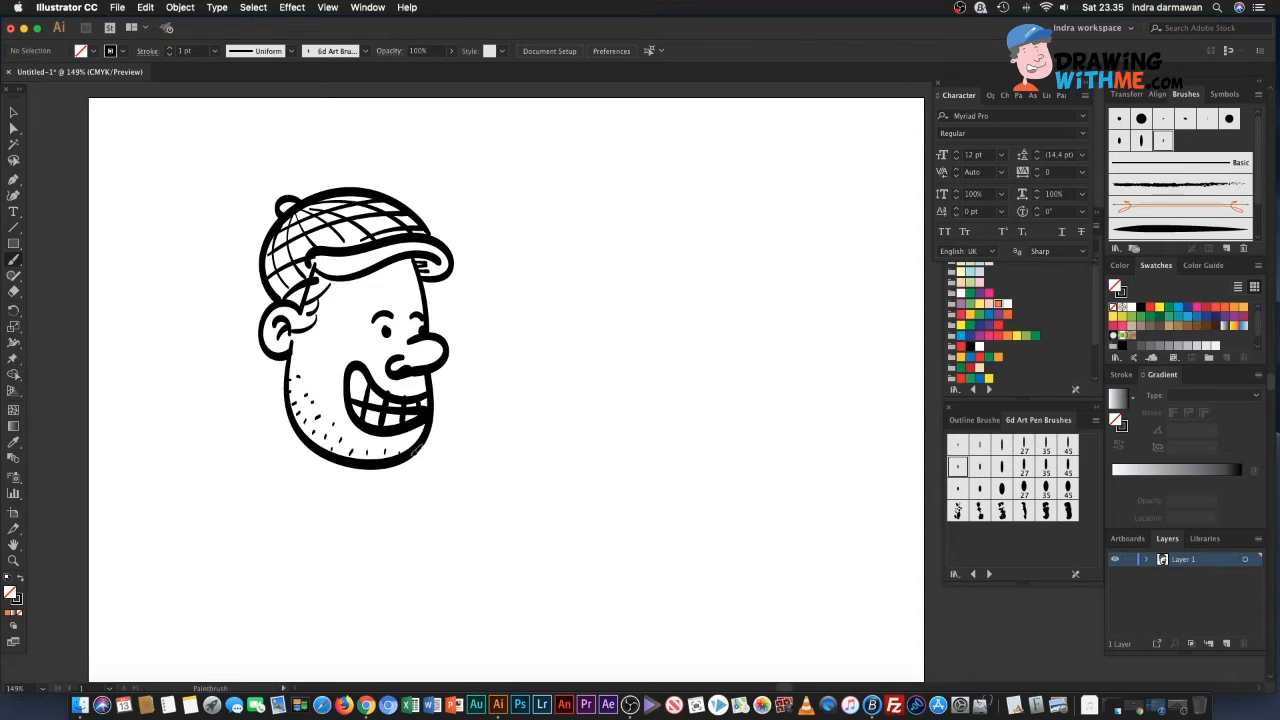
{"action": "left_click_drag", "start_coordinate": [275, 476], "coordinate": [300, 430]}
{"action": "left_click_drag", "start_coordinate": [420, 485], "coordinate": [421, 487]}
Step: With a slightly thicker 6d Art Pen brush, paint a second character facing the first, with eyes, nose, ear, smile, jaw and curly hair
{"action": "left_click", "coordinate": [979, 466]}
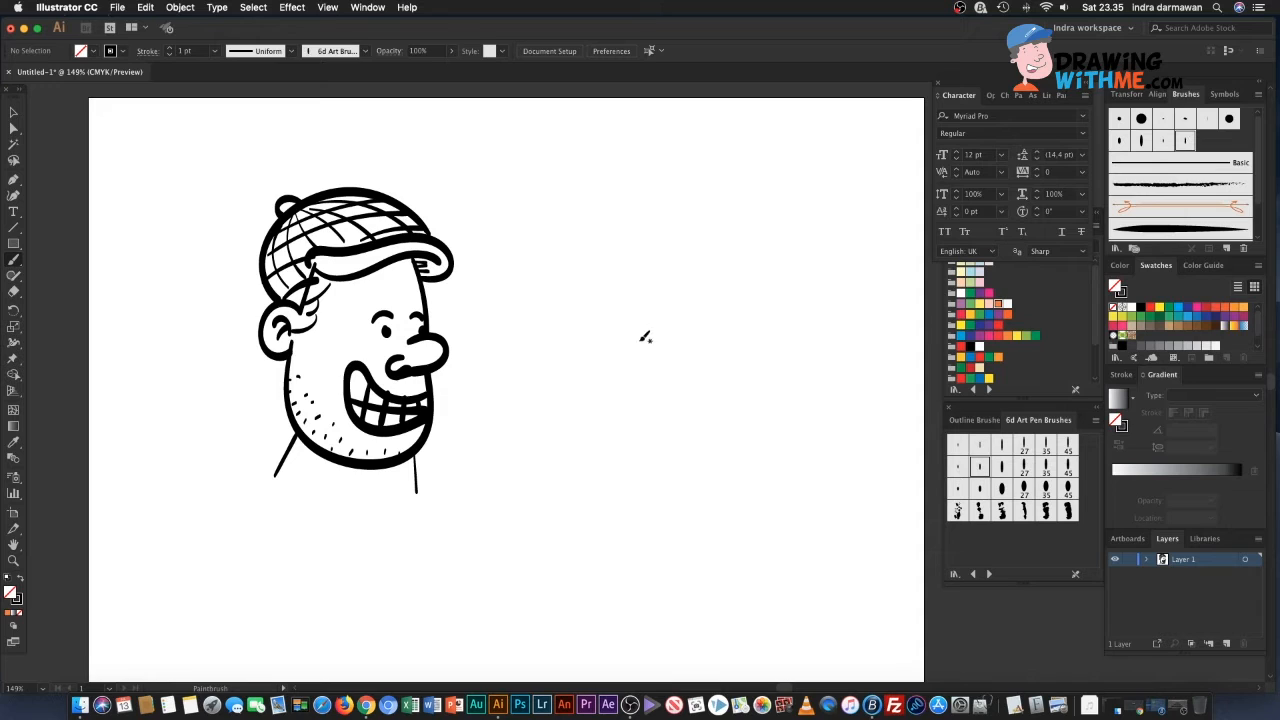
{"action": "mouse_move", "coordinate": [600, 333]}
{"action": "left_mouse_down"}
{"action": "mouse_move", "coordinate": [593, 363]}
{"action": "mouse_move", "coordinate": [628, 343]}
{"action": "mouse_move", "coordinate": [612, 357]}
{"action": "mouse_move", "coordinate": [628, 354]}
{"action": "mouse_move", "coordinate": [628, 311]}
{"action": "mouse_move", "coordinate": [600, 297]}
{"action": "left_mouse_up"}
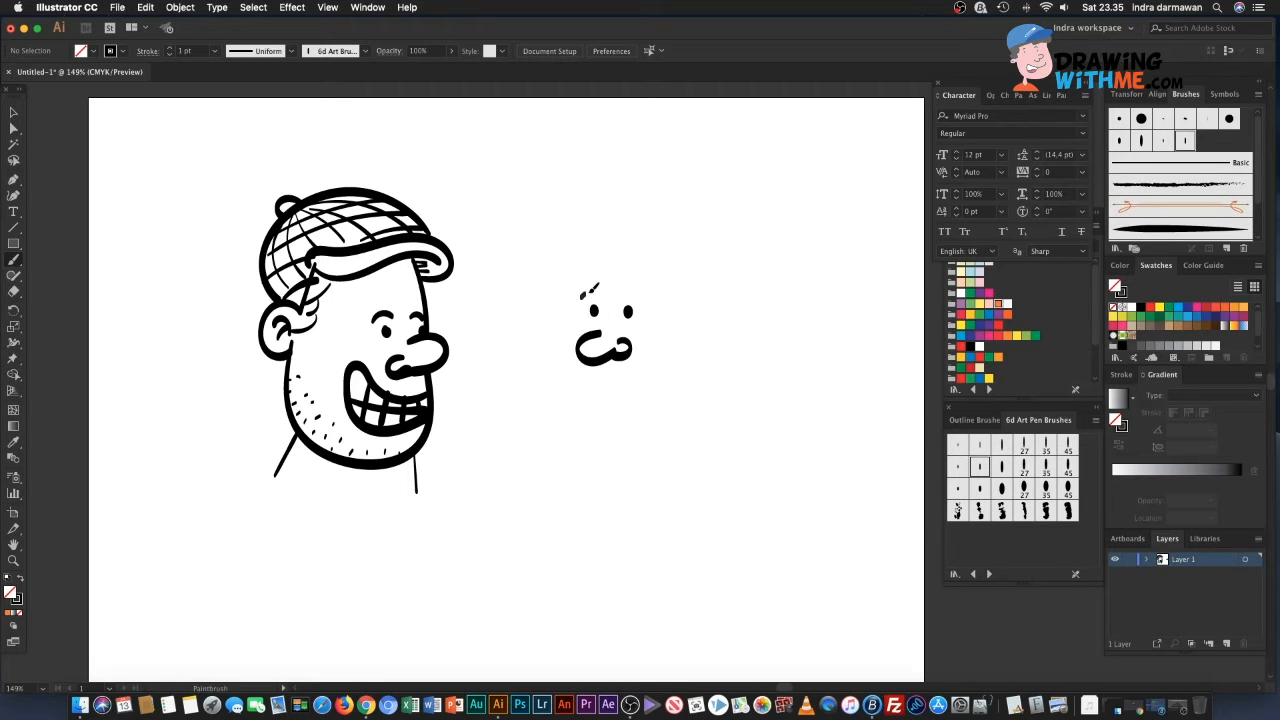
{"action": "left_click_drag", "start_coordinate": [710, 331], "coordinate": [704, 350]}
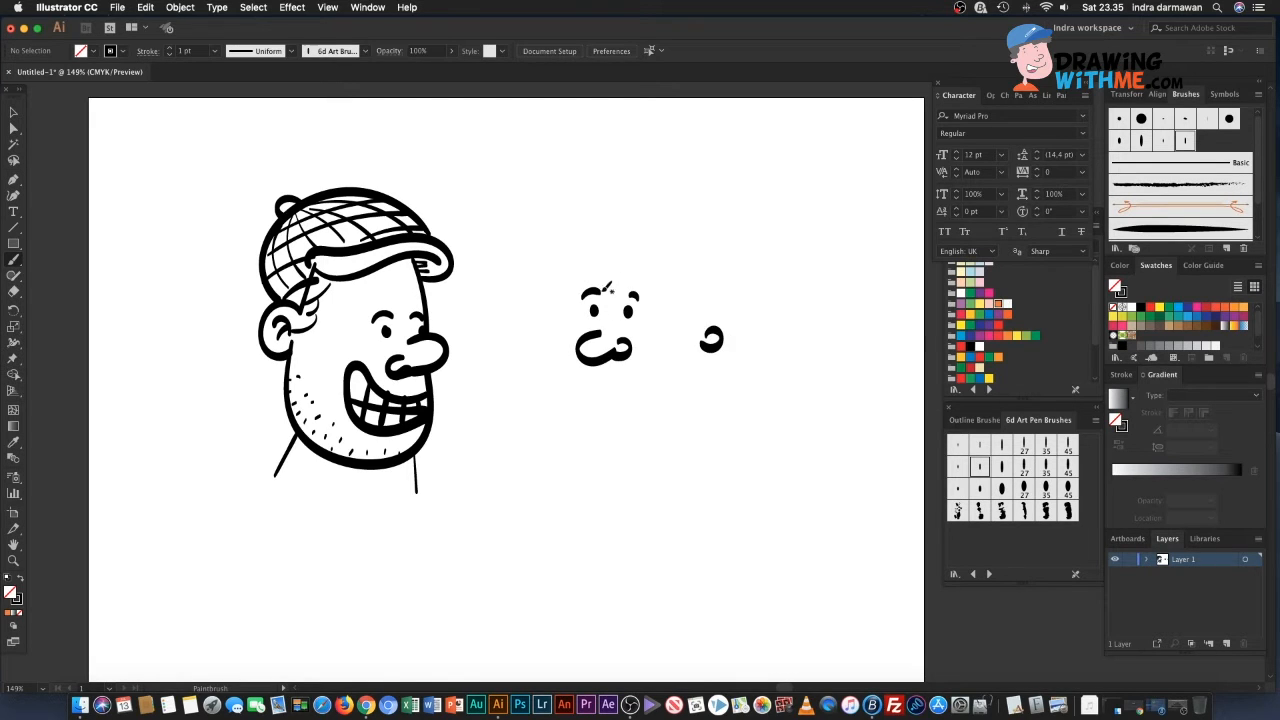
{"action": "mouse_move", "coordinate": [585, 331]}
{"action": "left_mouse_down"}
{"action": "mouse_move", "coordinate": [608, 240]}
{"action": "mouse_move", "coordinate": [686, 270]}
{"action": "mouse_move", "coordinate": [690, 300]}
{"action": "mouse_move", "coordinate": [711, 337]}
{"action": "left_mouse_up"}
{"action": "mouse_move", "coordinate": [582, 254]}
{"action": "left_mouse_down"}
{"action": "mouse_move", "coordinate": [614, 209]}
{"action": "mouse_move", "coordinate": [733, 243]}
{"action": "mouse_move", "coordinate": [742, 304]}
{"action": "mouse_move", "coordinate": [724, 338]}
{"action": "left_mouse_up"}
{"action": "mouse_move", "coordinate": [596, 386]}
{"action": "left_mouse_down"}
{"action": "mouse_move", "coordinate": [661, 386]}
{"action": "mouse_move", "coordinate": [619, 431]}
{"action": "mouse_move", "coordinate": [687, 435]}
{"action": "mouse_move", "coordinate": [722, 399]}
{"action": "mouse_move", "coordinate": [733, 345]}
{"action": "left_mouse_up"}
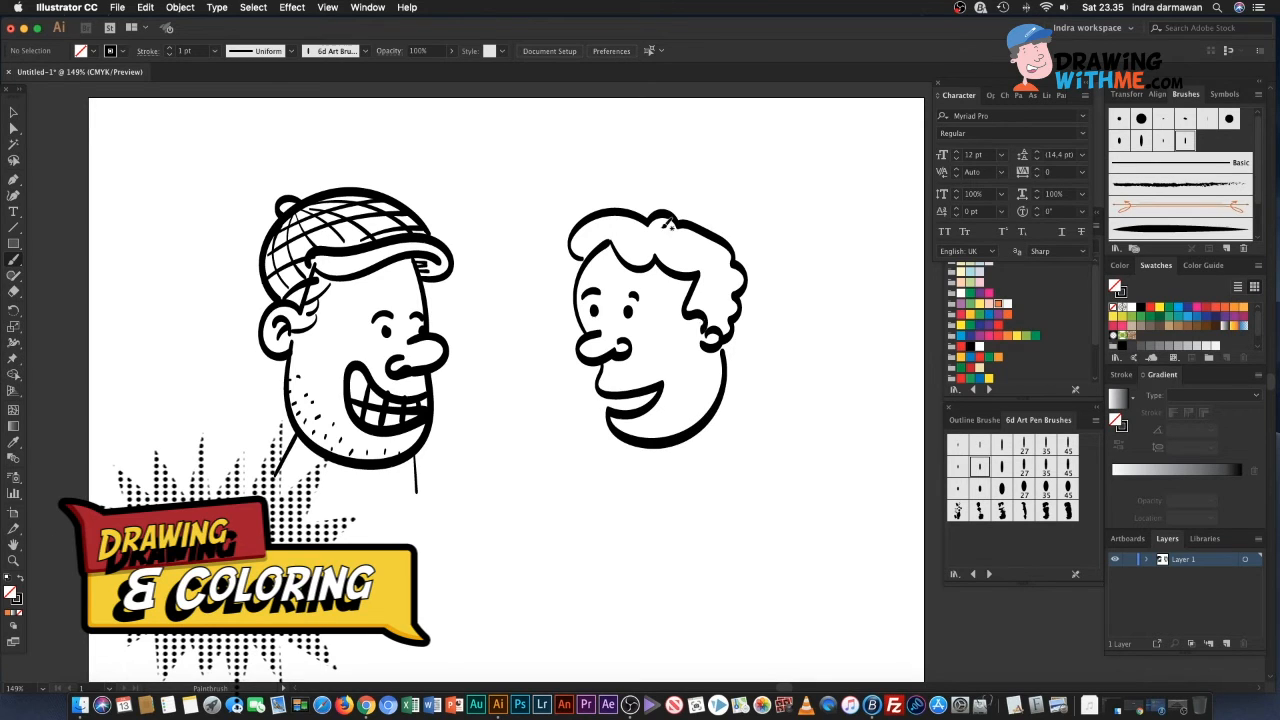
Step: Paint a backward cap with a button, rear brim and curved seam lines on the second character
{"action": "mouse_move", "coordinate": [626, 211]}
{"action": "left_mouse_down"}
{"action": "mouse_move", "coordinate": [724, 193]}
{"action": "mouse_move", "coordinate": [756, 257]}
{"action": "mouse_move", "coordinate": [744, 299]}
{"action": "mouse_move", "coordinate": [779, 306]}
{"action": "mouse_move", "coordinate": [782, 325]}
{"action": "mouse_move", "coordinate": [747, 302]}
{"action": "left_mouse_up"}
{"action": "left_click_drag", "start_coordinate": [717, 201], "coordinate": [700, 182]}
{"action": "mouse_move", "coordinate": [688, 226]}
{"action": "left_mouse_down"}
{"action": "mouse_move", "coordinate": [716, 186]}
{"action": "mouse_move", "coordinate": [723, 246]}
{"action": "left_mouse_up"}
{"action": "mouse_move", "coordinate": [637, 206]}
{"action": "left_mouse_down"}
{"action": "mouse_move", "coordinate": [744, 246]}
{"action": "mouse_move", "coordinate": [759, 267]}
{"action": "left_mouse_up"}
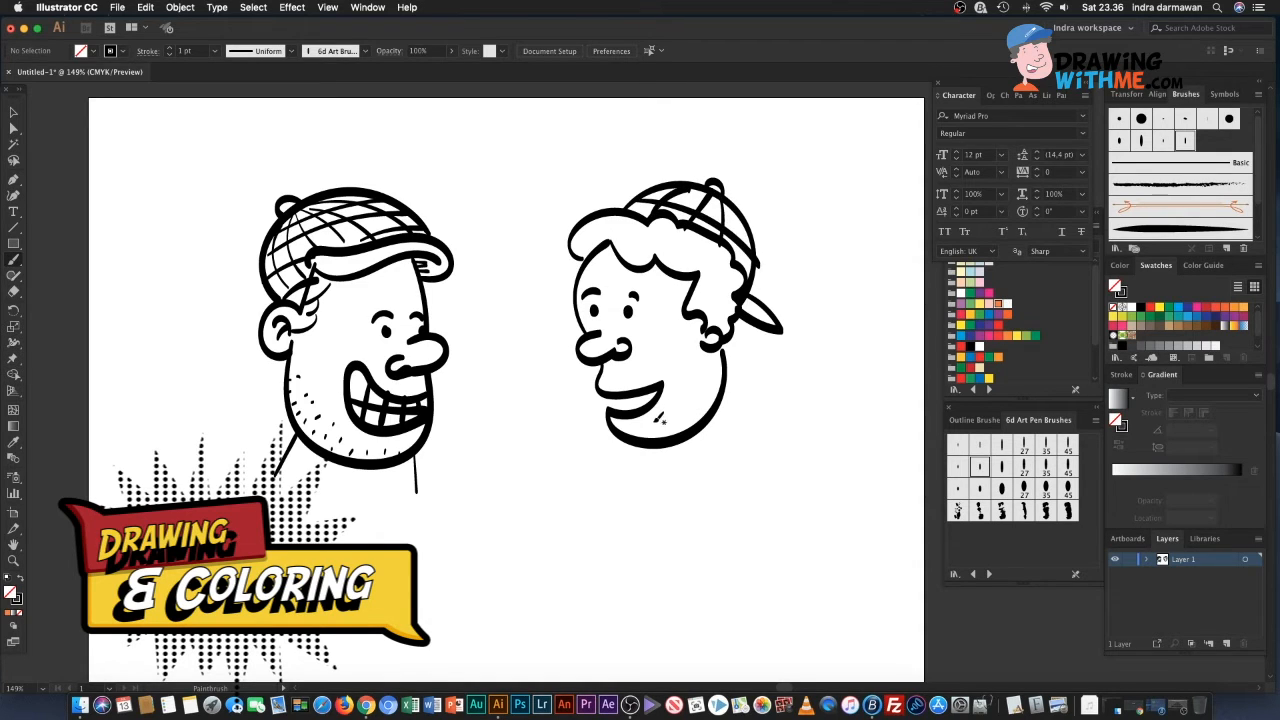
Step: Add a moustache of short strokes and two neck lines to the second character
{"action": "left_click_drag", "start_coordinate": [613, 373], "coordinate": [616, 382]}
{"action": "left_click_drag", "start_coordinate": [618, 373], "coordinate": [598, 380]}
{"action": "left_click_drag", "start_coordinate": [595, 372], "coordinate": [592, 378]}
{"action": "left_click_drag", "start_coordinate": [720, 393], "coordinate": [765, 483]}
{"action": "left_click_drag", "start_coordinate": [647, 444], "coordinate": [624, 513]}
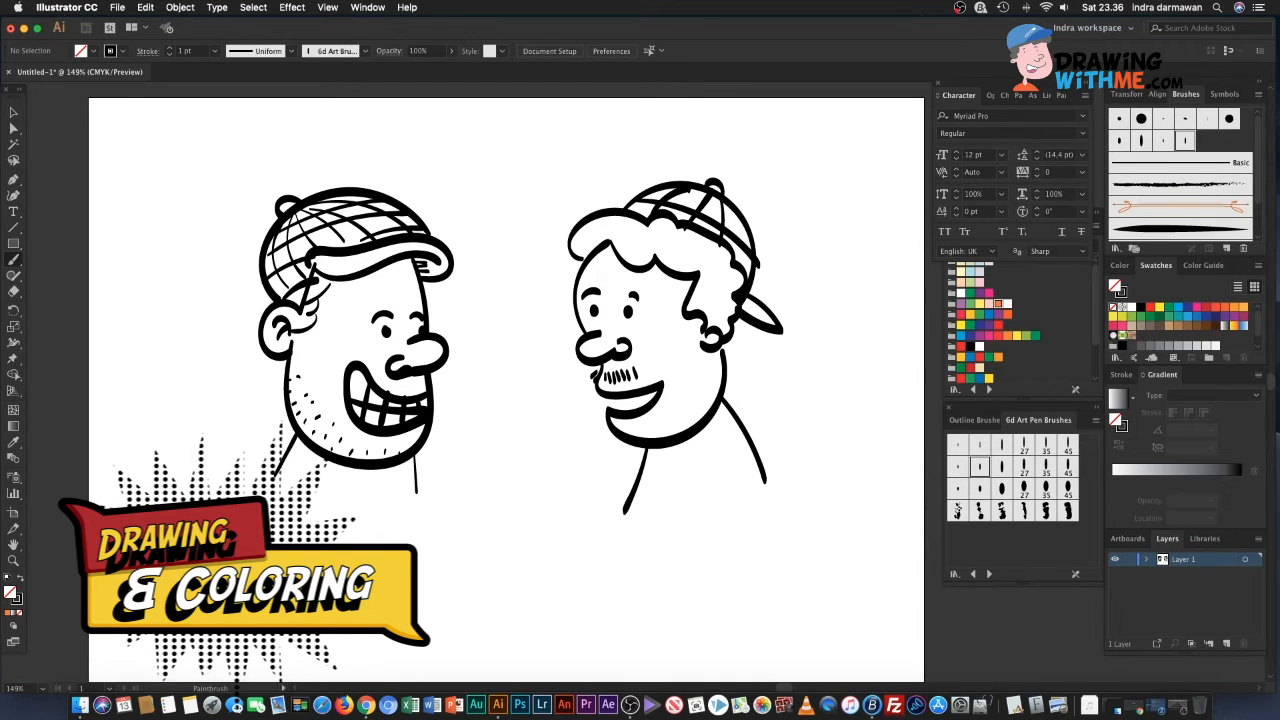
Step: Hand-letter "Hello Bro..!" with the brush beneath each of the two characters
{"action": "mouse_move", "coordinate": [272, 503]}
{"action": "left_mouse_down"}
{"action": "mouse_move", "coordinate": [290, 534]}
{"action": "mouse_move", "coordinate": [350, 518]}
{"action": "mouse_move", "coordinate": [332, 504]}
{"action": "mouse_move", "coordinate": [330, 532]}
{"action": "mouse_move", "coordinate": [352, 528]}
{"action": "mouse_move", "coordinate": [342, 510]}
{"action": "mouse_move", "coordinate": [362, 526]}
{"action": "mouse_move", "coordinate": [374, 514]}
{"action": "mouse_move", "coordinate": [446, 524]}
{"action": "left_mouse_up"}
{"action": "left_click", "coordinate": [414, 532]}
{"action": "left_click", "coordinate": [426, 533]}
{"action": "left_click", "coordinate": [445, 532]}
{"action": "mouse_move", "coordinate": [572, 508]}
{"action": "left_mouse_down"}
{"action": "mouse_move", "coordinate": [570, 548]}
{"action": "mouse_move", "coordinate": [584, 548]}
{"action": "left_mouse_up"}
{"action": "left_click_drag", "start_coordinate": [570, 530], "coordinate": [613, 548]}
{"action": "mouse_move", "coordinate": [622, 505]}
{"action": "left_mouse_down"}
{"action": "mouse_move", "coordinate": [621, 548]}
{"action": "mouse_move", "coordinate": [650, 520]}
{"action": "mouse_move", "coordinate": [687, 546]}
{"action": "mouse_move", "coordinate": [706, 526]}
{"action": "mouse_move", "coordinate": [690, 546]}
{"action": "mouse_move", "coordinate": [718, 546]}
{"action": "left_mouse_up"}
{"action": "mouse_move", "coordinate": [720, 528]}
{"action": "left_mouse_down"}
{"action": "mouse_move", "coordinate": [745, 519]}
{"action": "mouse_move", "coordinate": [766, 538]}
{"action": "left_mouse_up"}
{"action": "left_click_drag", "start_coordinate": [780, 535], "coordinate": [801, 549]}
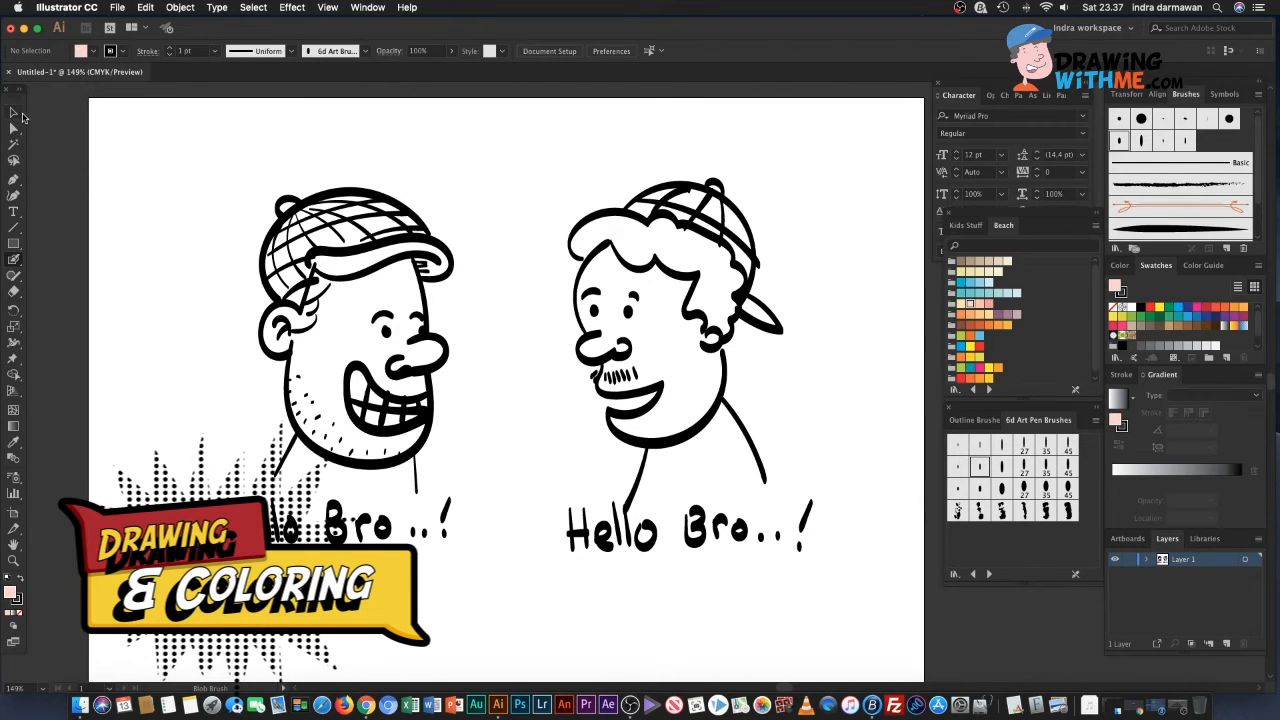
Step: Select all the line art and lettering, group it, and clear the selection
{"action": "left_click", "coordinate": [14, 112]}
{"action": "left_click_drag", "start_coordinate": [172, 151], "coordinate": [855, 594]}
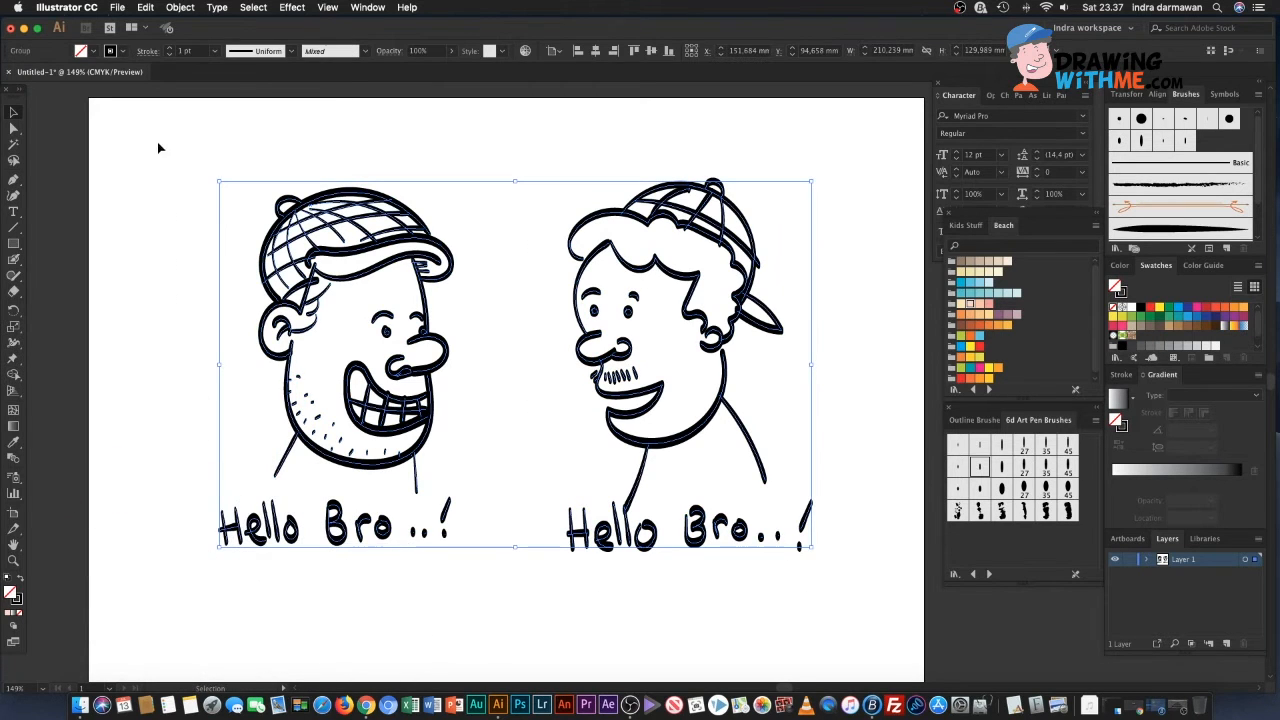
{"action": "left_click", "coordinate": [157, 192]}
Step: Set up the Blob Brush with a pale pink stroke from the Beach swatches and no fill
{"action": "left_click", "coordinate": [14, 260]}
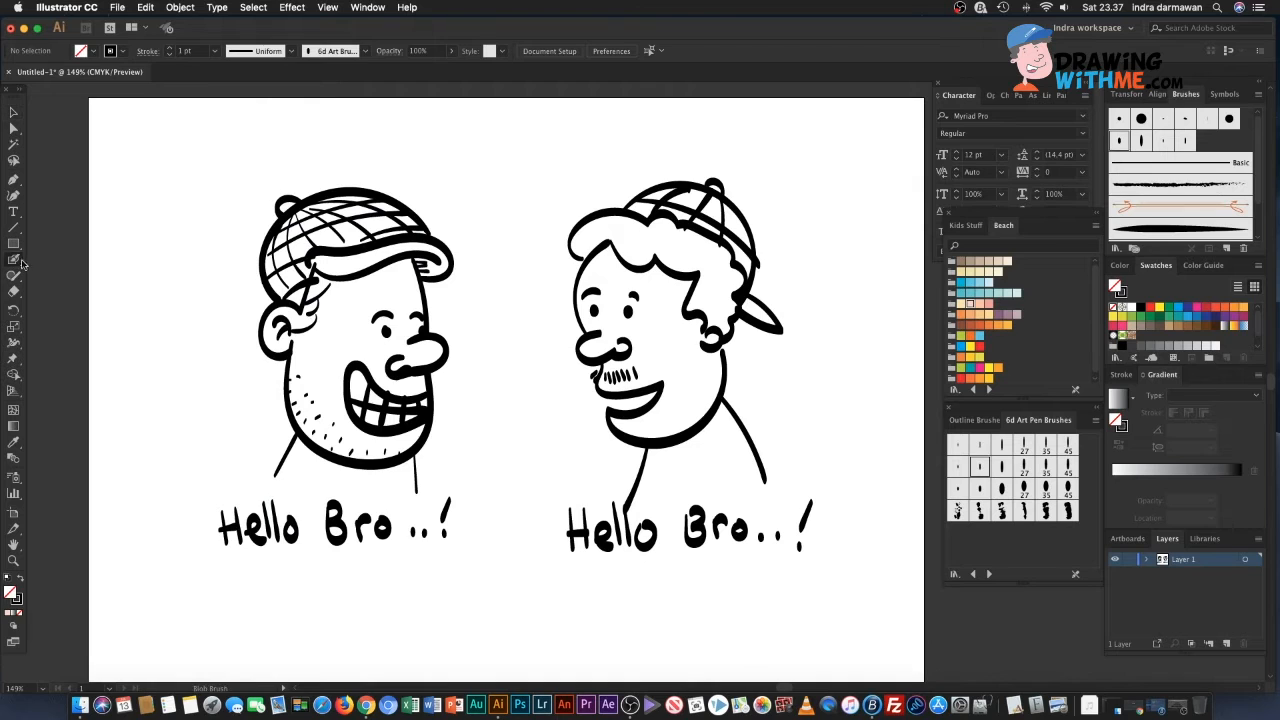
{"action": "left_click_drag", "start_coordinate": [299, 310], "coordinate": [269, 308]}
{"action": "left_click", "coordinate": [121, 50]}
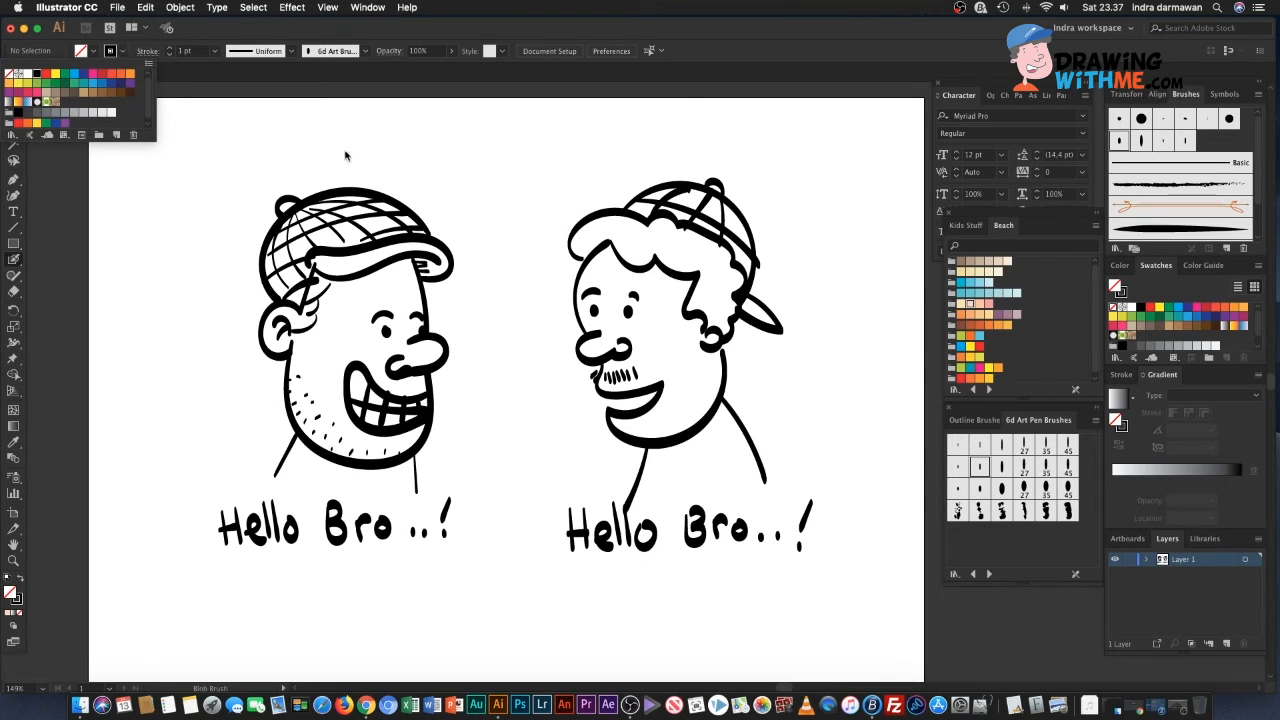
{"action": "left_click", "coordinate": [966, 310]}
{"action": "left_click", "coordinate": [969, 304]}
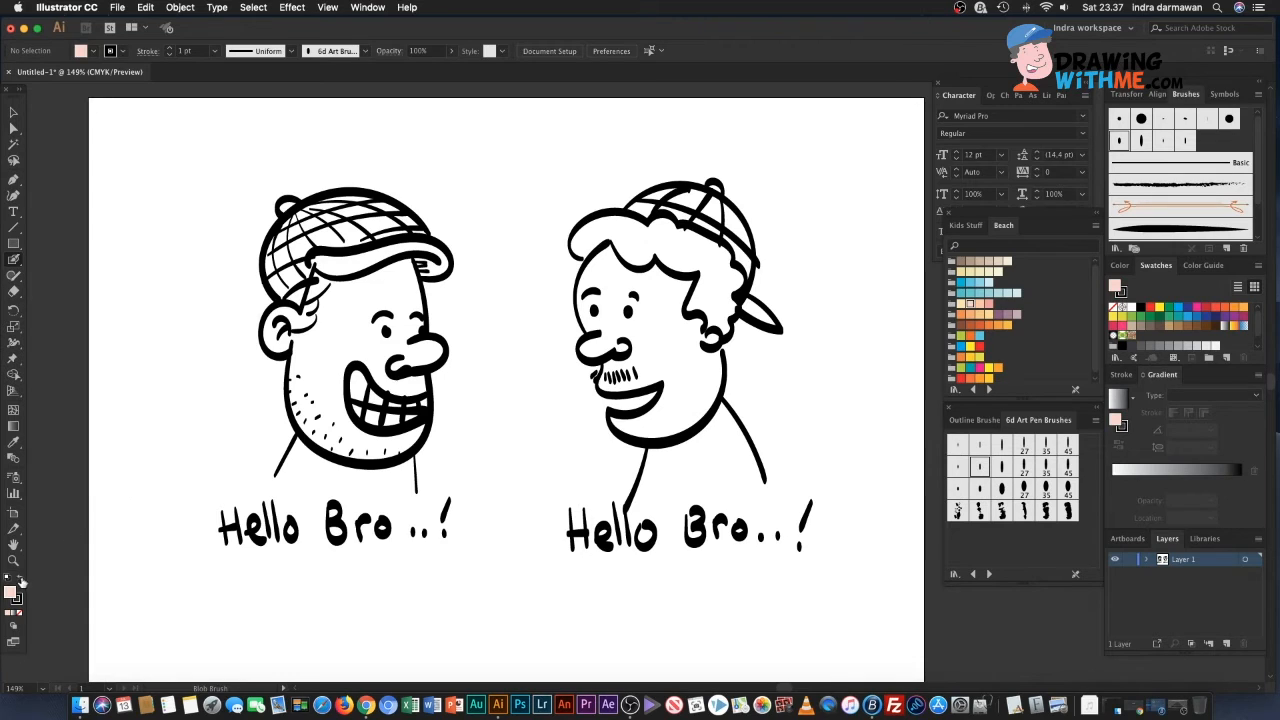
{"action": "left_click", "coordinate": [21, 581]}
{"action": "left_click", "coordinate": [80, 51]}
{"action": "left_click", "coordinate": [8, 74]}
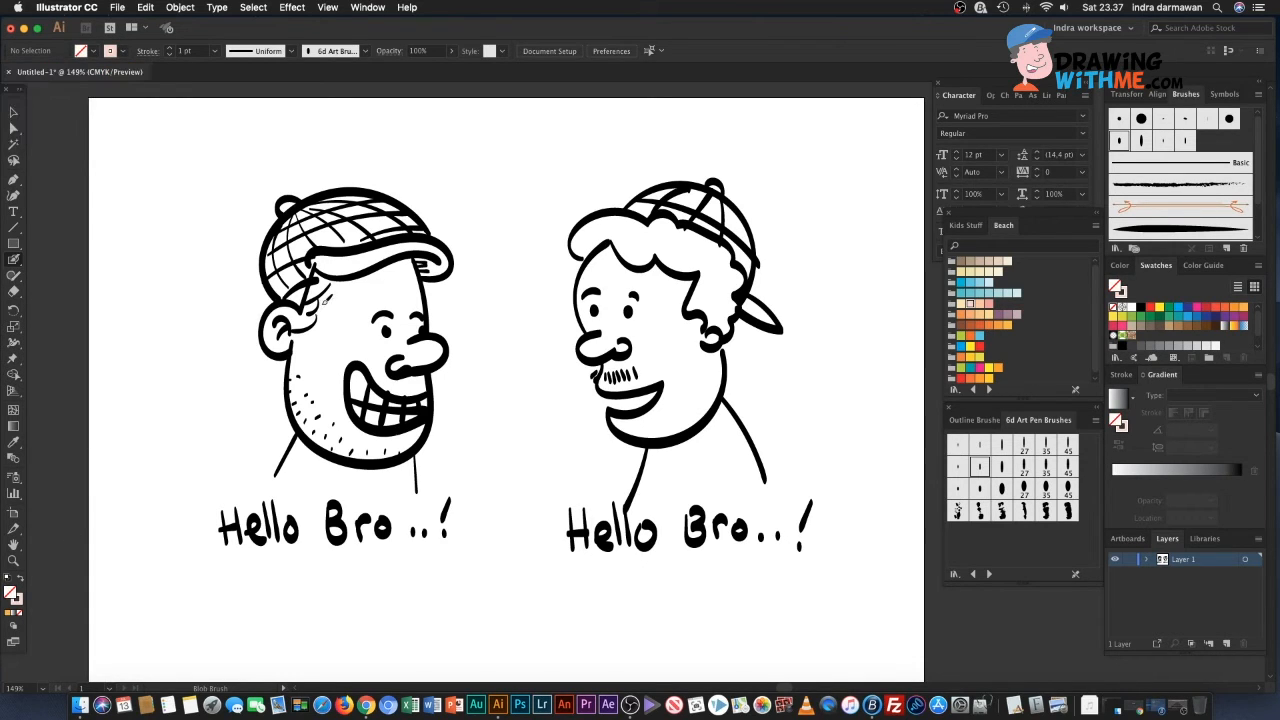
Step: Trace the first character's face and ear with the Blob Brush and delete the inner contour to make a solid pink shape
{"action": "mouse_move", "coordinate": [314, 267]}
{"action": "left_mouse_down"}
{"action": "mouse_move", "coordinate": [306, 299]}
{"action": "mouse_move", "coordinate": [283, 306]}
{"action": "mouse_move", "coordinate": [295, 405]}
{"action": "mouse_move", "coordinate": [336, 450]}
{"action": "mouse_move", "coordinate": [402, 447]}
{"action": "mouse_move", "coordinate": [425, 428]}
{"action": "mouse_move", "coordinate": [366, 428]}
{"action": "mouse_move", "coordinate": [350, 362]}
{"action": "mouse_move", "coordinate": [418, 396]}
{"action": "mouse_move", "coordinate": [431, 338]}
{"action": "mouse_move", "coordinate": [412, 253]}
{"action": "mouse_move", "coordinate": [360, 278]}
{"action": "mouse_move", "coordinate": [314, 270]}
{"action": "left_mouse_up"}
{"action": "left_click", "coordinate": [15, 128]}
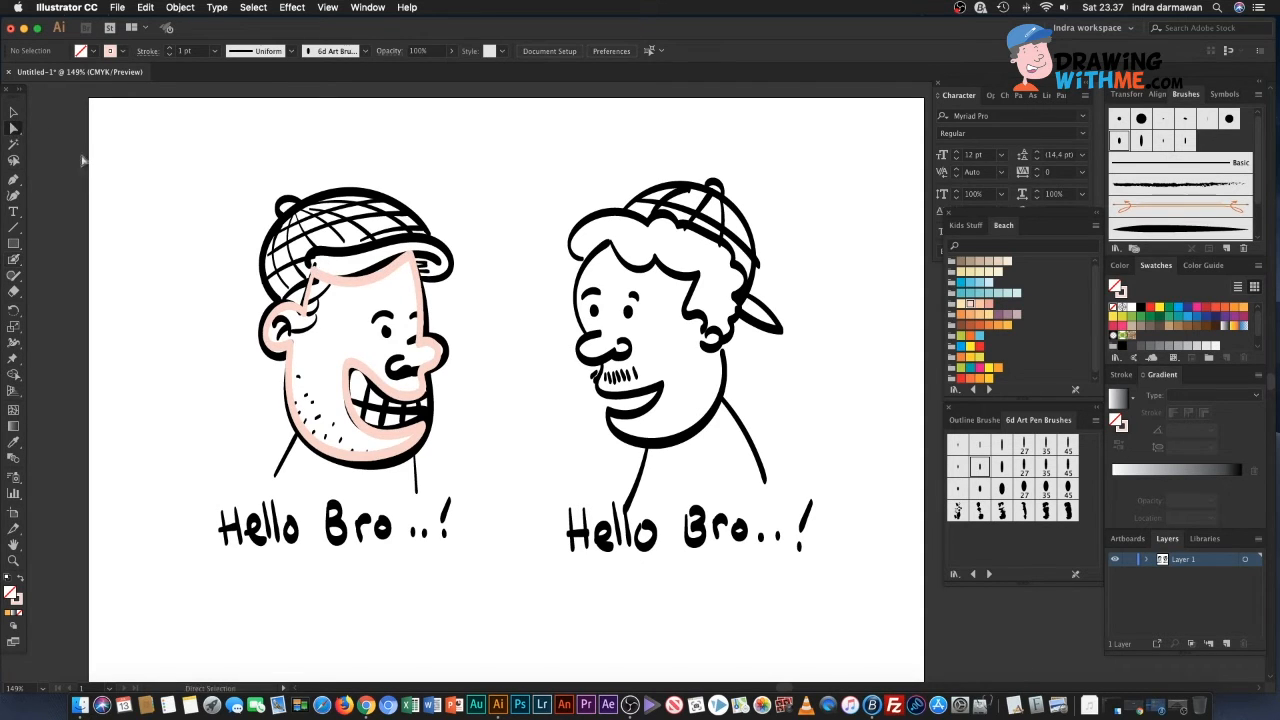
{"action": "left_click", "coordinate": [331, 289]}
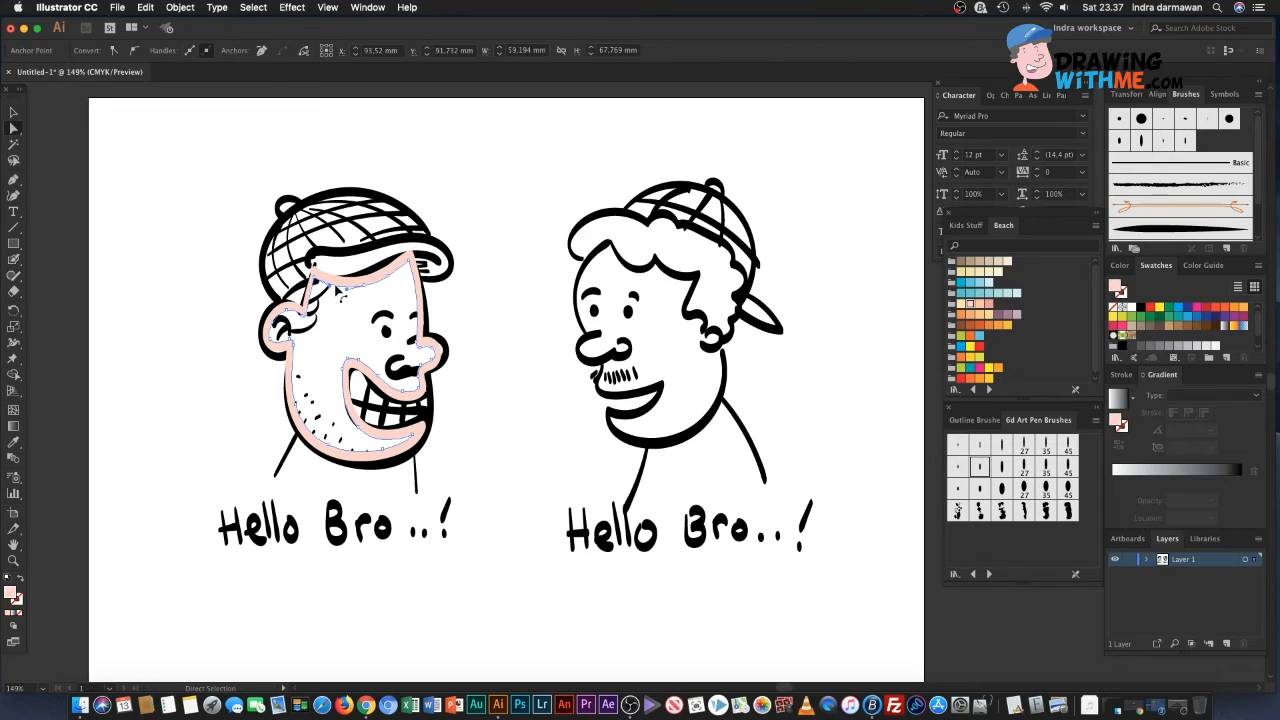
{"action": "key", "text": "Delete"}
{"action": "key", "text": "Delete"}
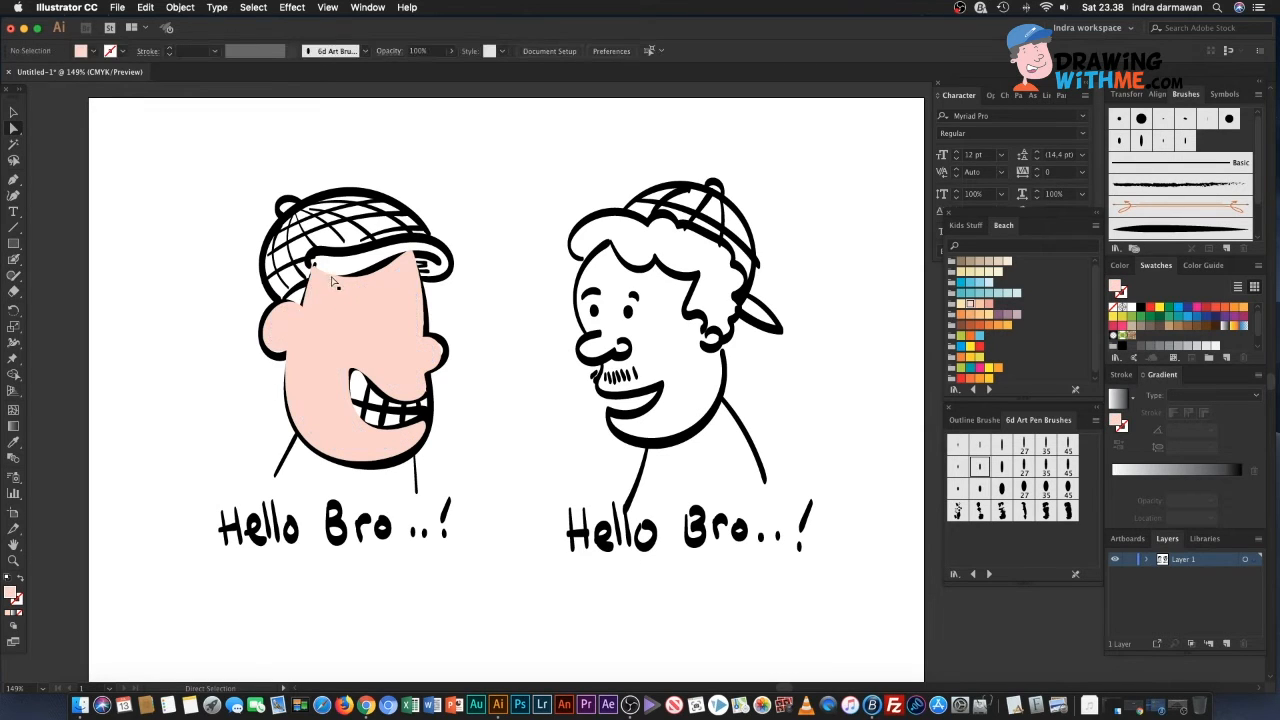
Step: Send the pink face shape to the back, behind the line art
{"action": "left_click", "coordinate": [12, 113]}
{"action": "left_click", "coordinate": [358, 322]}
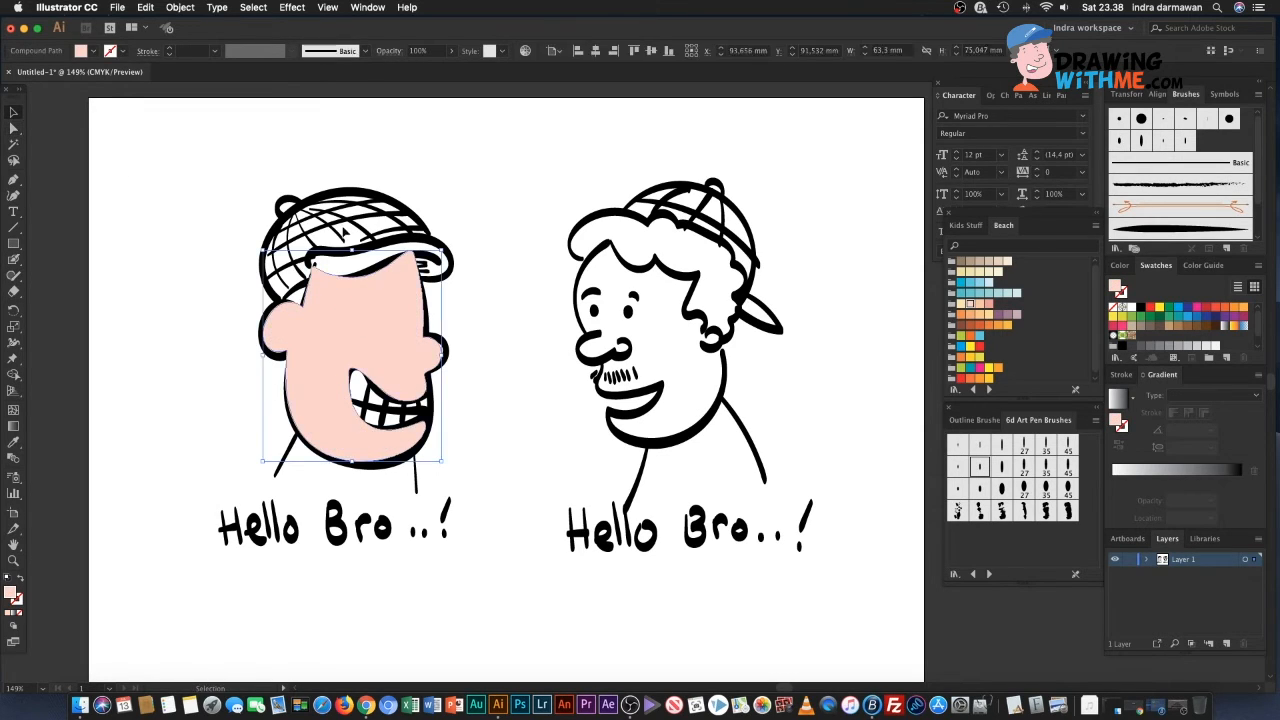
{"action": "left_click", "coordinate": [180, 7]}
{"action": "mouse_move", "coordinate": [230, 36]}
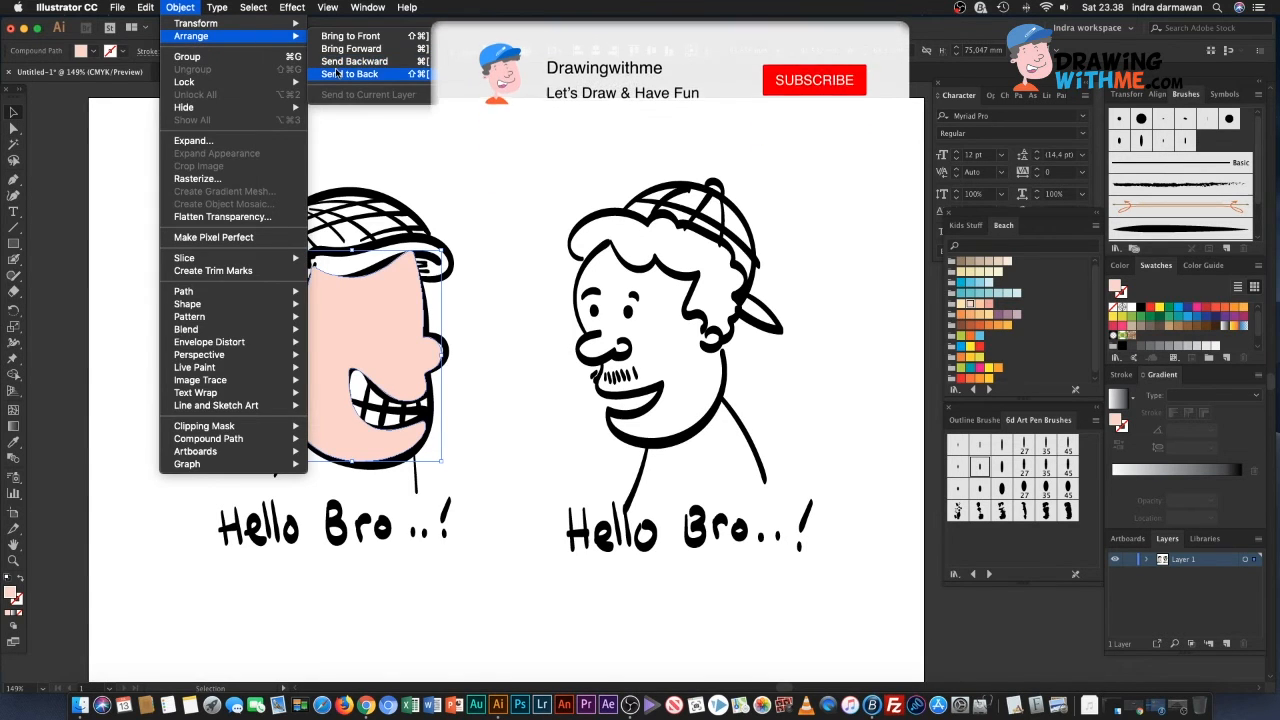
{"action": "left_click", "coordinate": [350, 74]}
{"action": "left_click", "coordinate": [510, 208]}
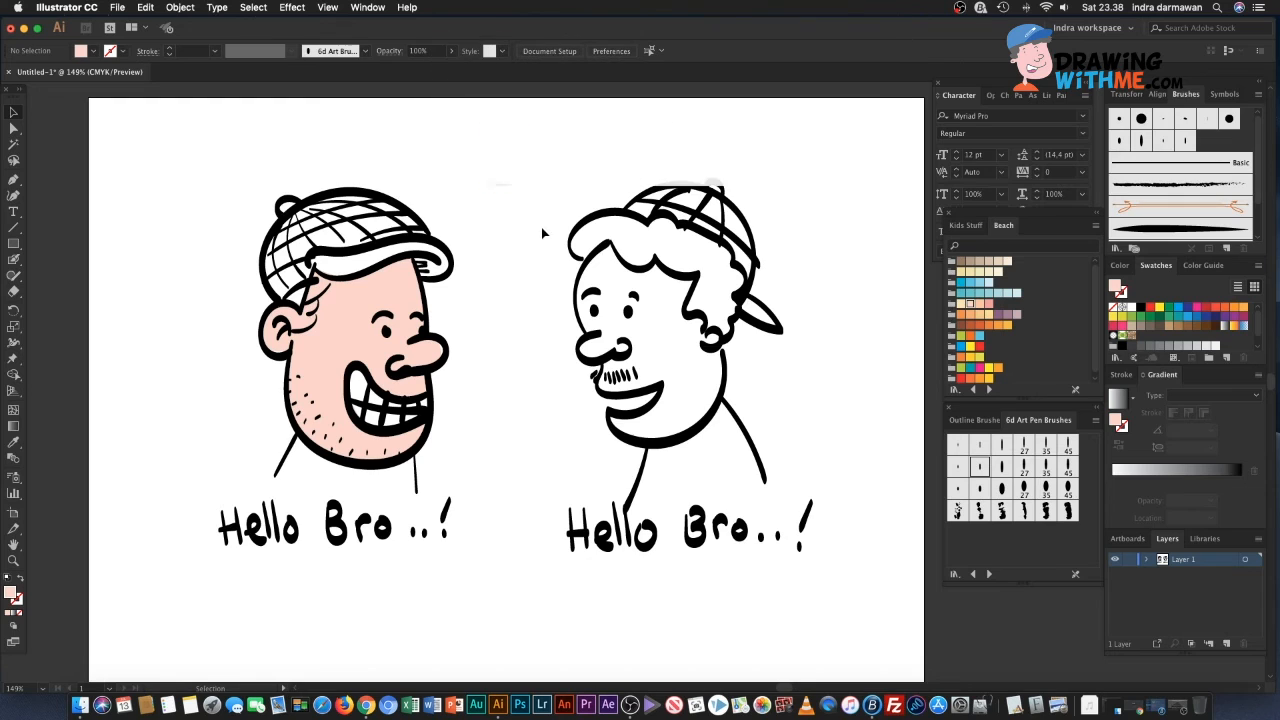
{"action": "left_click", "coordinate": [380, 293]}
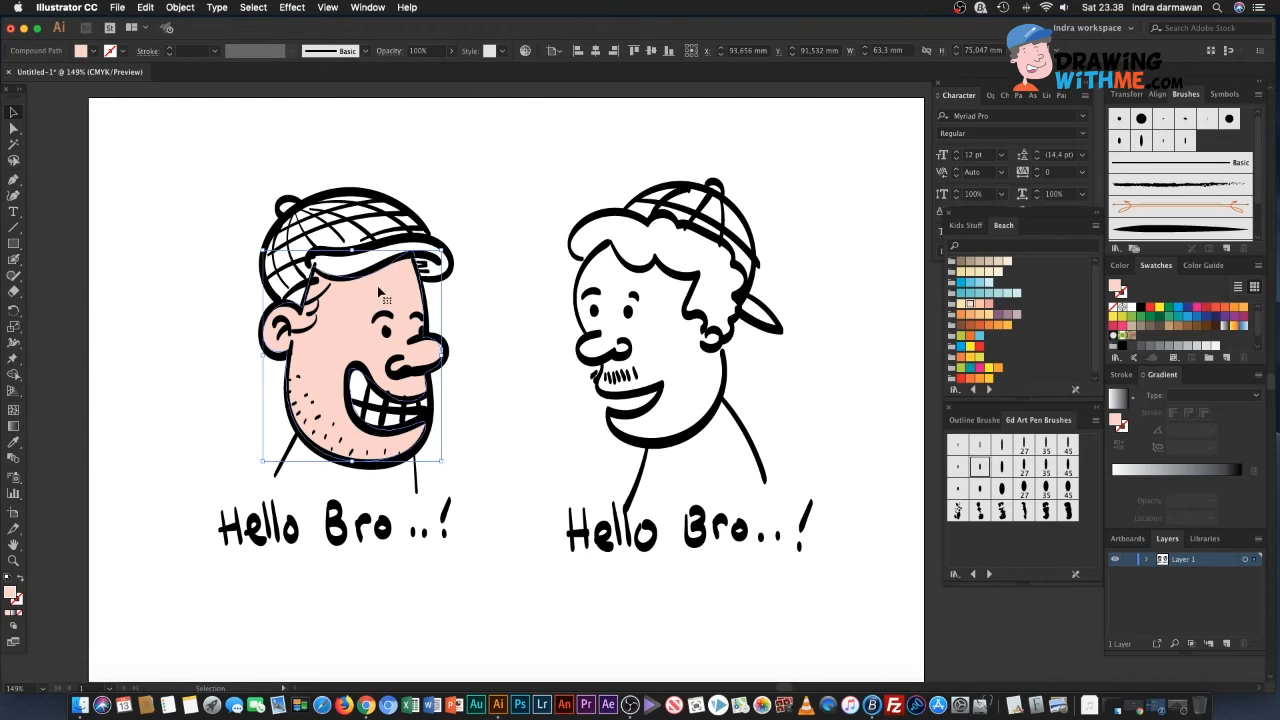
{"action": "left_click", "coordinate": [209, 321]}
Step: Paint a shadow along the first character's cheek and jaw with the Blob Brush in a darker Beach pink
{"action": "left_click", "coordinate": [22, 259]}
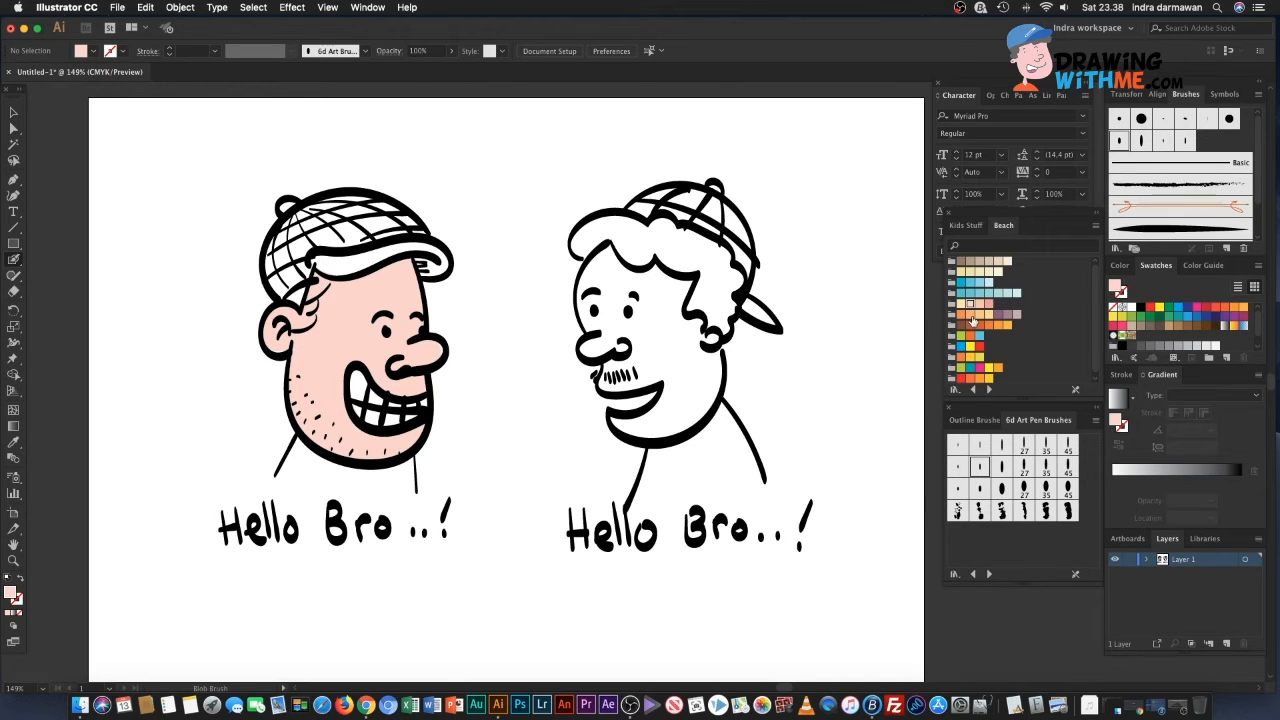
{"action": "left_click", "coordinate": [988, 303]}
{"action": "mouse_move", "coordinate": [299, 343]}
{"action": "left_mouse_down"}
{"action": "mouse_move", "coordinate": [328, 432]}
{"action": "mouse_move", "coordinate": [354, 443]}
{"action": "mouse_move", "coordinate": [421, 422]}
{"action": "mouse_move", "coordinate": [417, 444]}
{"action": "mouse_move", "coordinate": [366, 457]}
{"action": "mouse_move", "coordinate": [331, 444]}
{"action": "mouse_move", "coordinate": [309, 421]}
{"action": "mouse_move", "coordinate": [296, 340]}
{"action": "left_mouse_up"}
{"action": "key", "text": "shift+x"}
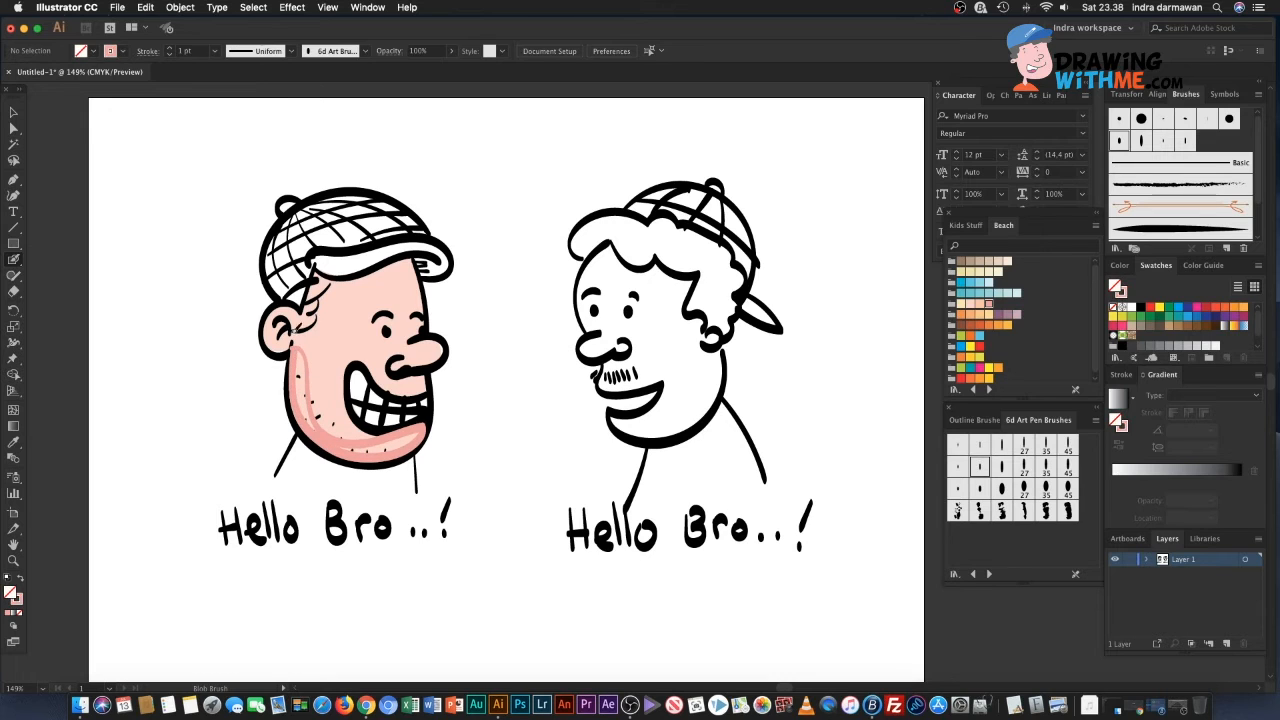
Step: Delete the inner contours of the jaw shadow so that it becomes a solid shape
{"action": "left_click", "coordinate": [15, 128]}
{"action": "left_click", "coordinate": [297, 370]}
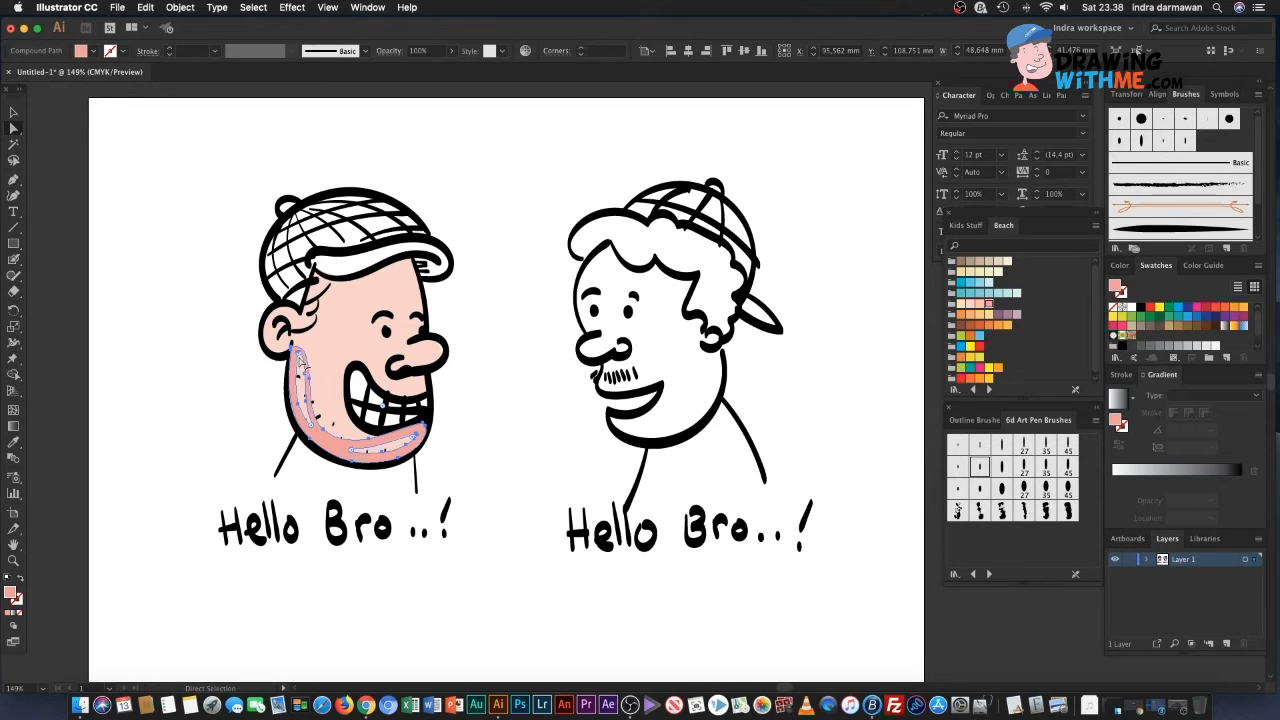
{"action": "key", "text": "Delete"}
{"action": "key", "text": "super+z"}
{"action": "left_click", "coordinate": [297, 372]}
{"action": "left_click", "coordinate": [299, 372]}
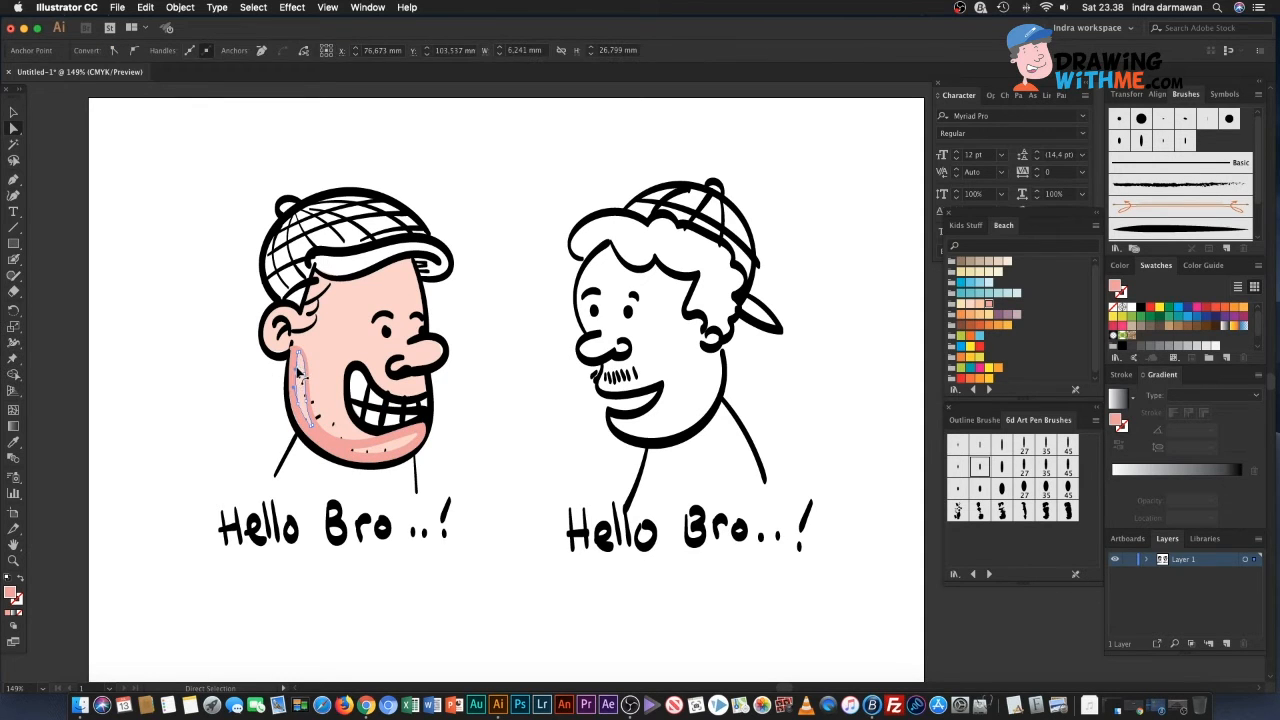
{"action": "key", "text": "Delete"}
{"action": "key", "text": "Delete"}
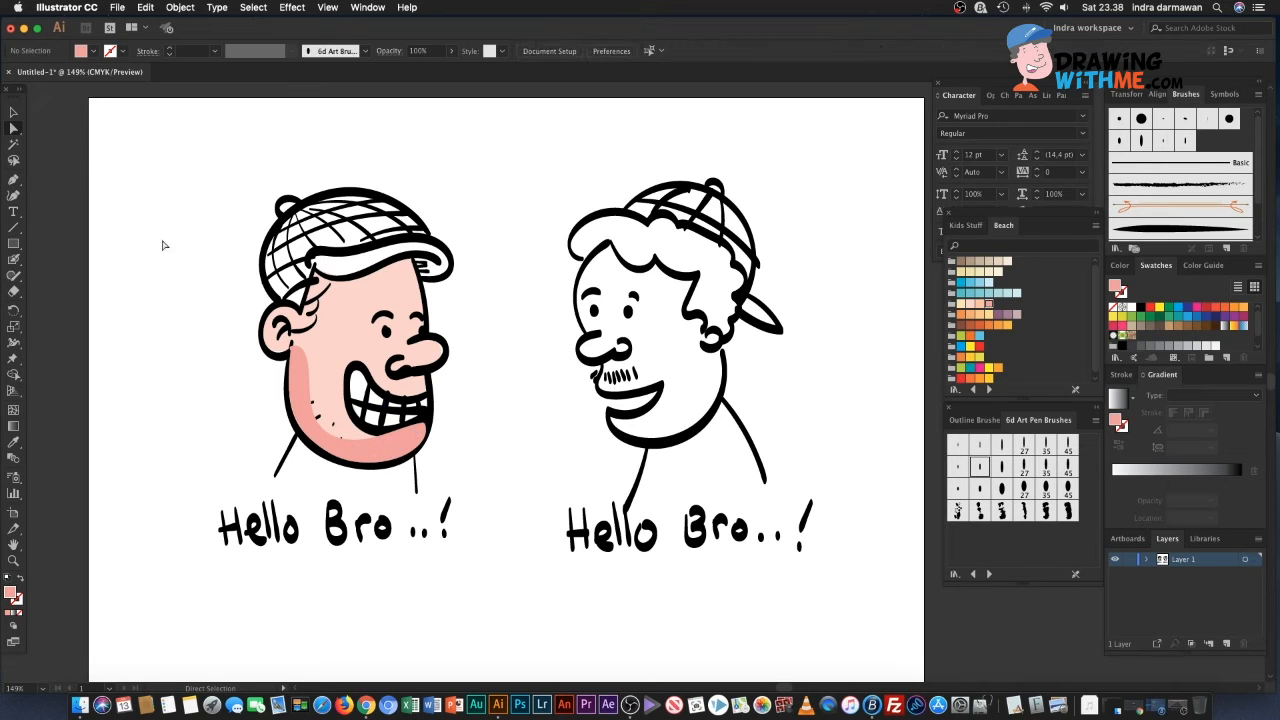
Step: Bring the grouped line art to the front, above the face colors, and deselect it
{"action": "key", "text": "v"}
{"action": "key", "text": "super+a"}
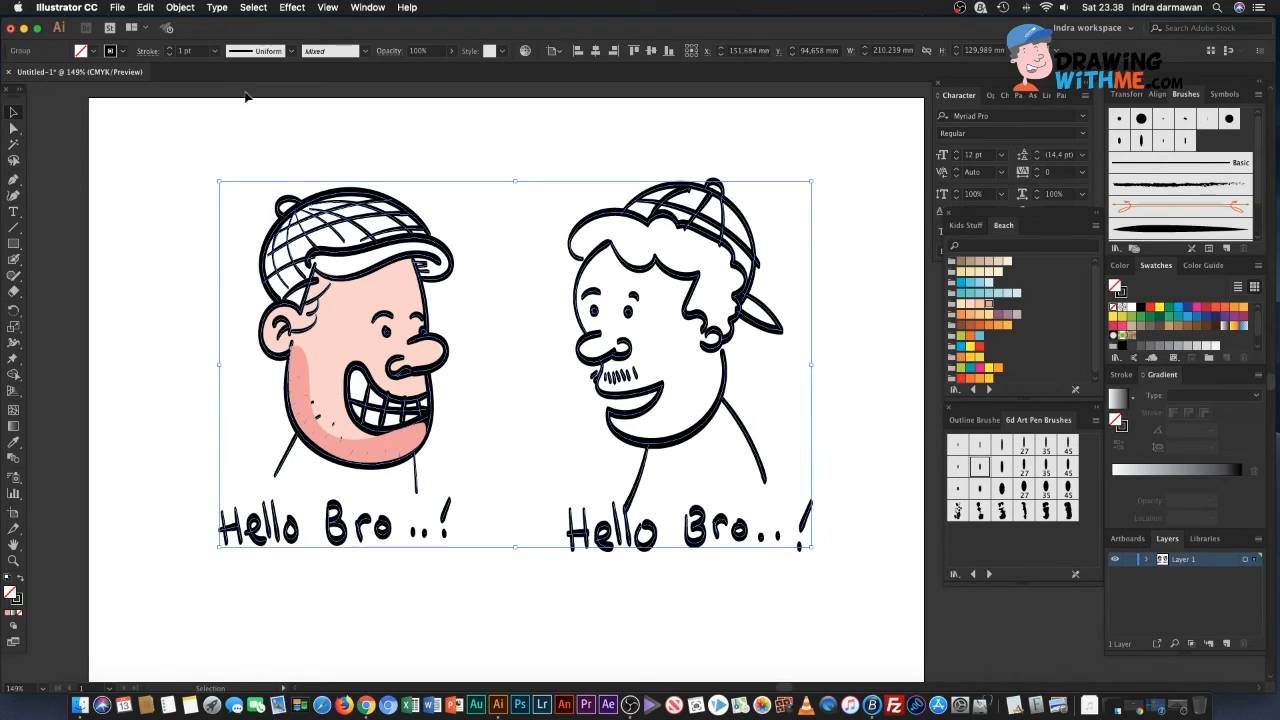
{"action": "left_click", "coordinate": [180, 7]}
{"action": "mouse_move", "coordinate": [200, 36]}
{"action": "left_click", "coordinate": [331, 37]}
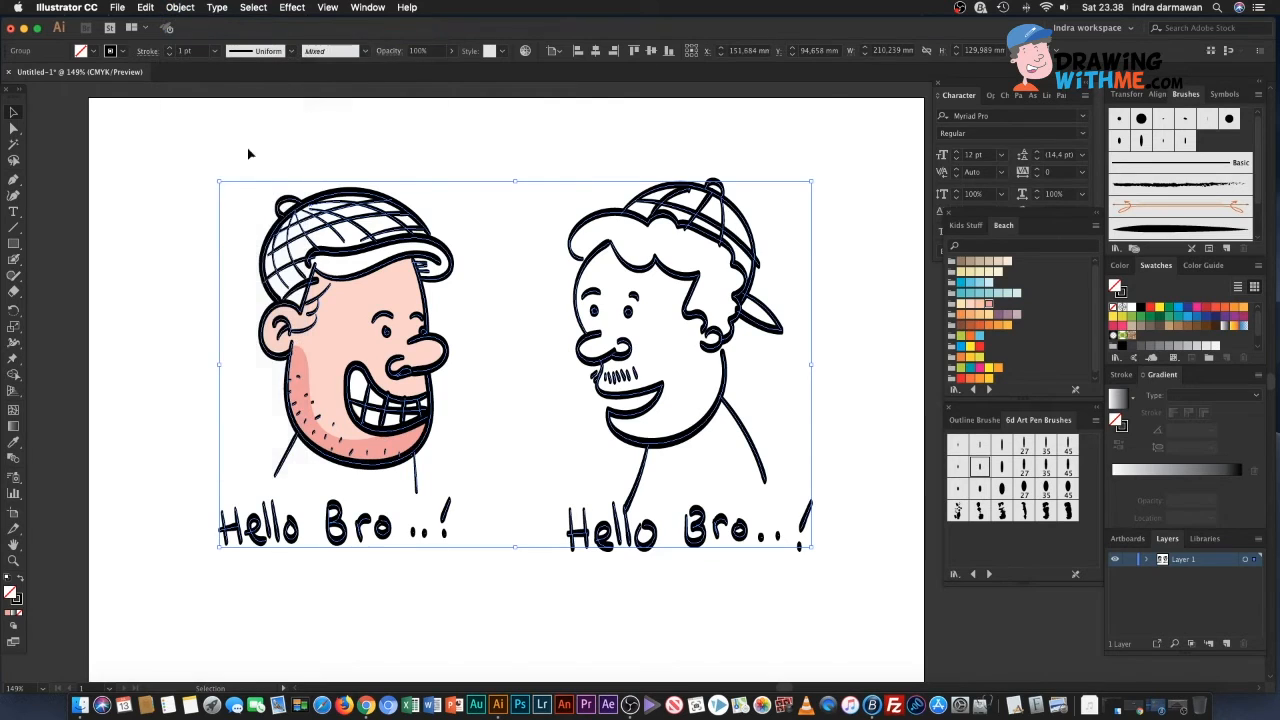
{"action": "left_click", "coordinate": [190, 203]}
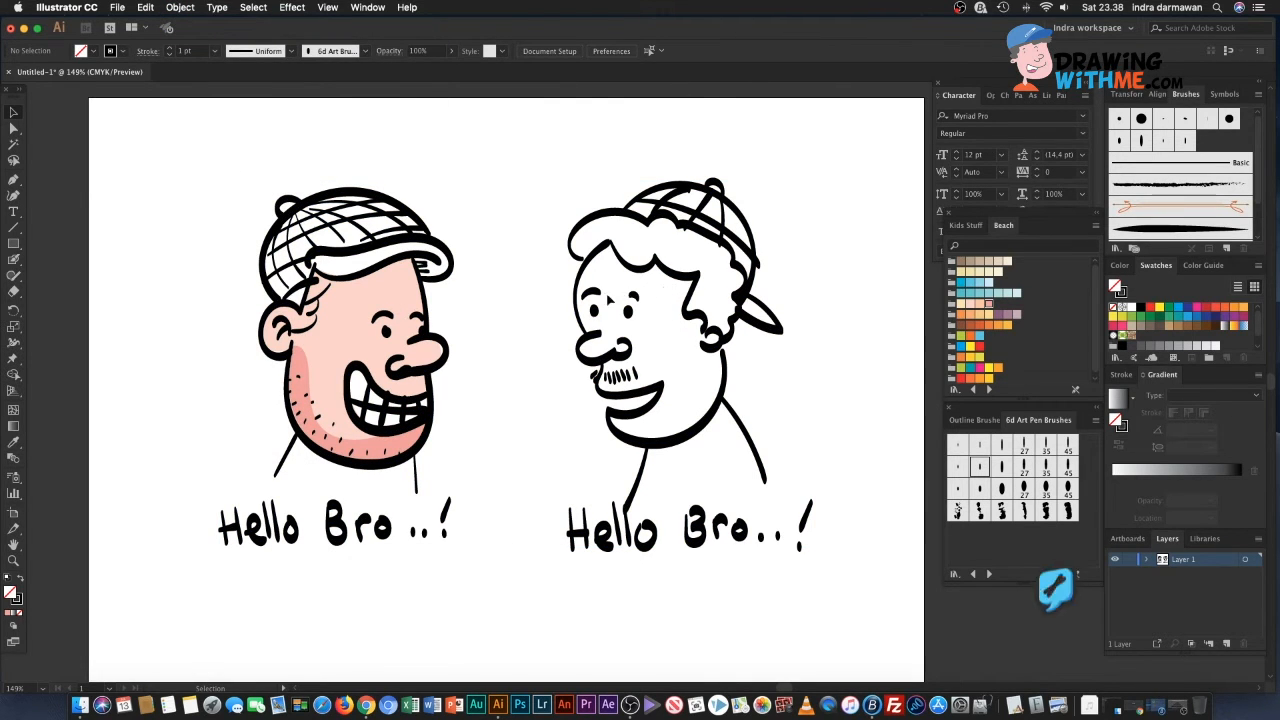
Step: Outline the first character's neck and shirt area with the Blob Brush in light green, following the shoulder lines
{"action": "left_click", "coordinate": [14, 260]}
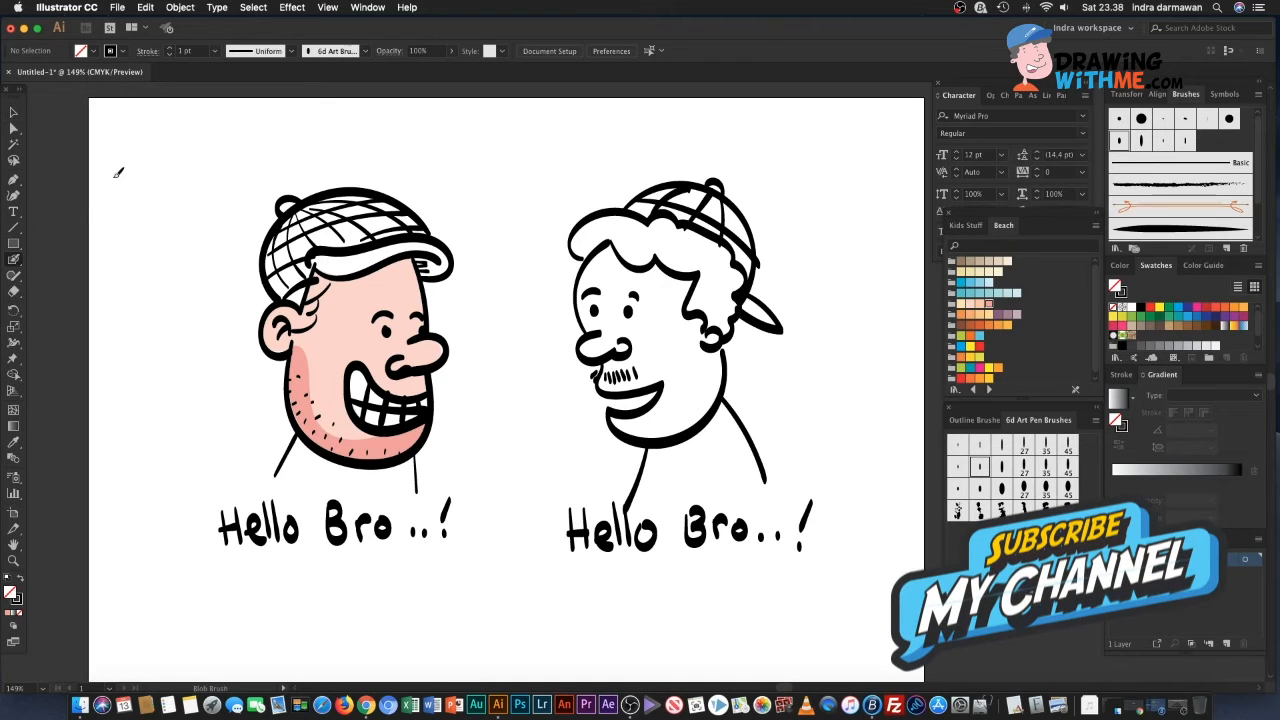
{"action": "left_click", "coordinate": [122, 51]}
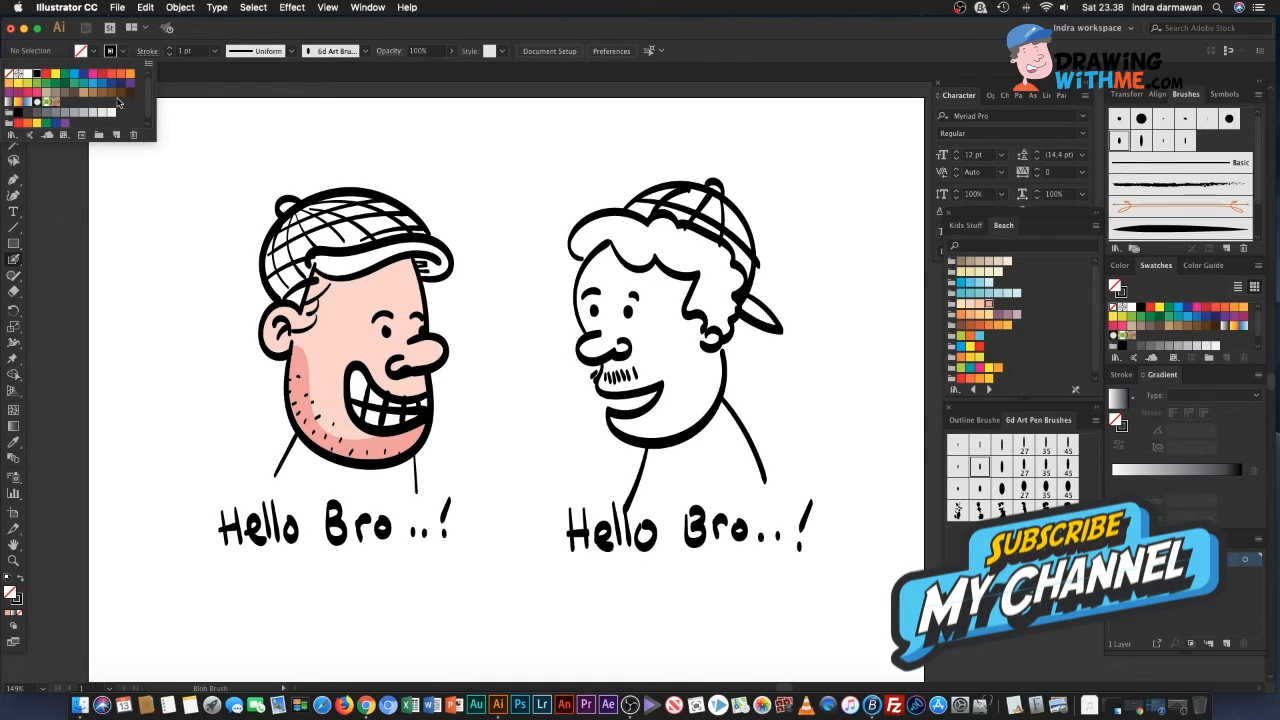
{"action": "left_click", "coordinate": [36, 87]}
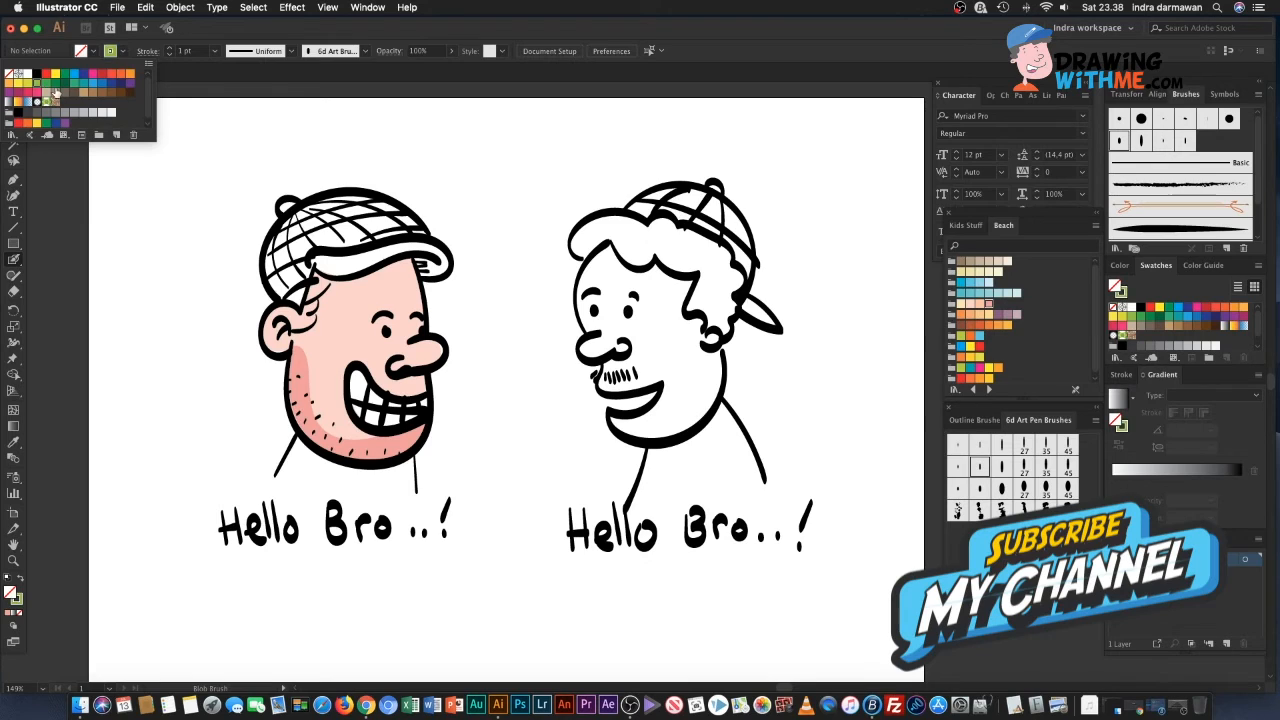
{"action": "left_click", "coordinate": [266, 444]}
{"action": "mouse_move", "coordinate": [297, 436]}
{"action": "left_mouse_down"}
{"action": "mouse_move", "coordinate": [287, 480]}
{"action": "mouse_move", "coordinate": [422, 489]}
{"action": "mouse_move", "coordinate": [410, 455]}
{"action": "mouse_move", "coordinate": [345, 462]}
{"action": "mouse_move", "coordinate": [300, 438]}
{"action": "left_mouse_up"}
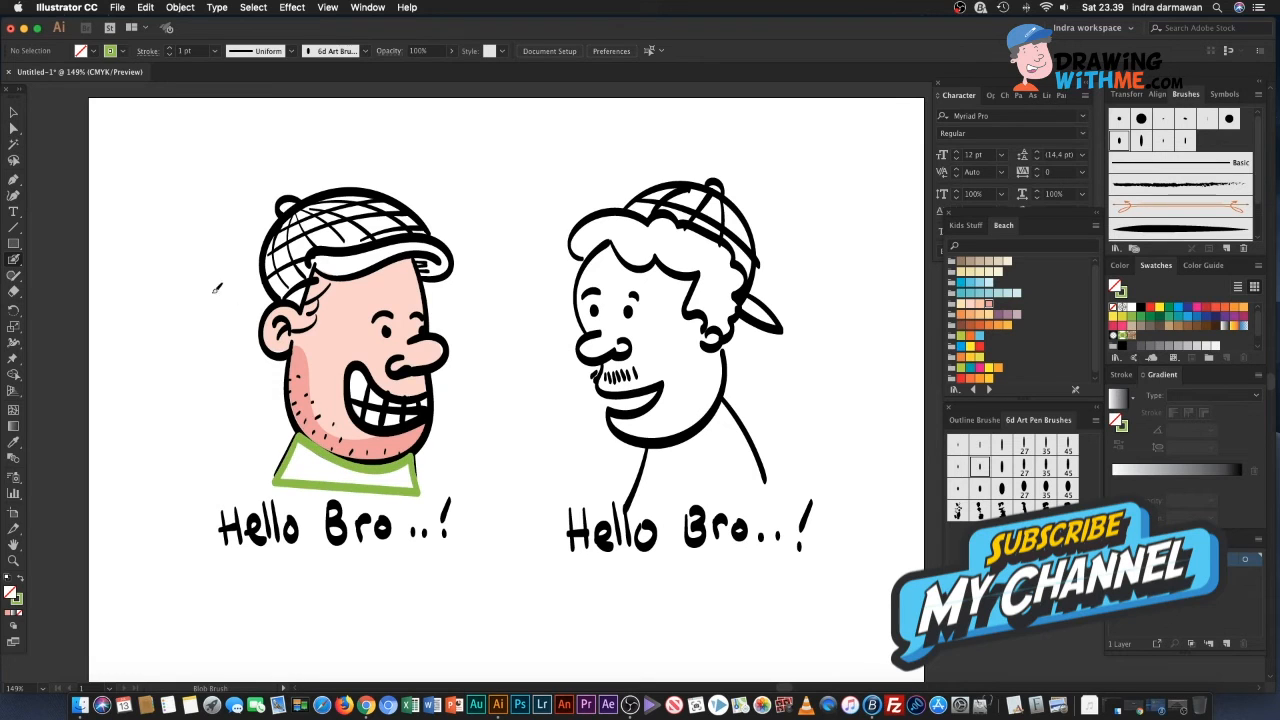
Step: Delete the inner contour of the green shirt outline so that it becomes a solid shape
{"action": "left_click", "coordinate": [14, 127]}
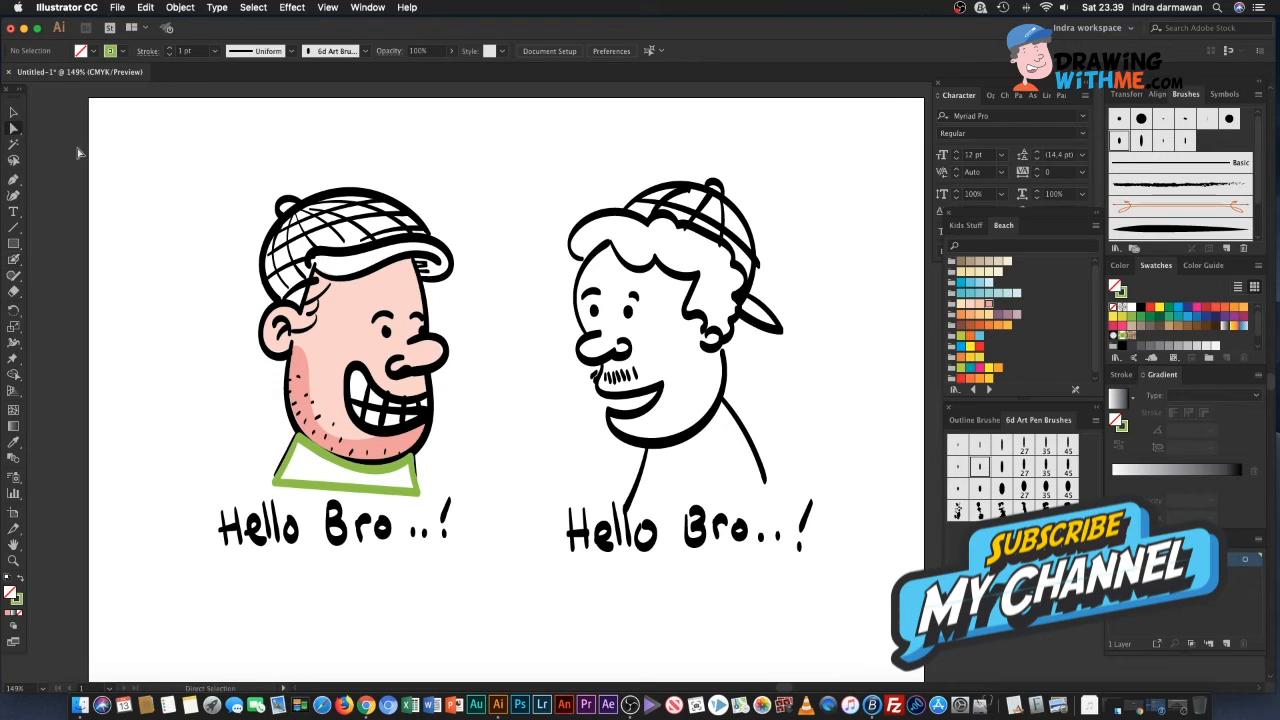
{"action": "left_click", "coordinate": [311, 455]}
{"action": "left_click", "coordinate": [266, 443]}
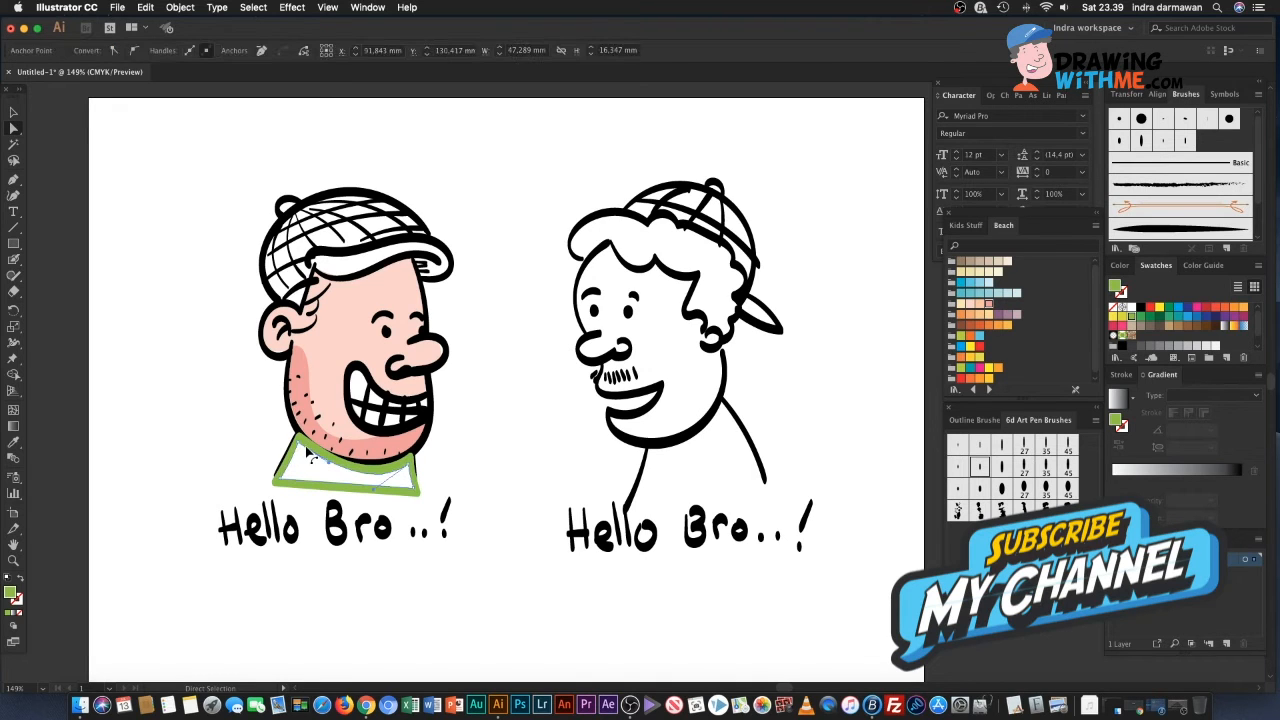
{"action": "left_click", "coordinate": [307, 447]}
Step: Bring the grouped line art to the front, above the green shirt, and deselect it
{"action": "left_click", "coordinate": [13, 112]}
{"action": "left_click_drag", "start_coordinate": [294, 234], "coordinate": [299, 240]}
{"action": "left_click", "coordinate": [181, 8]}
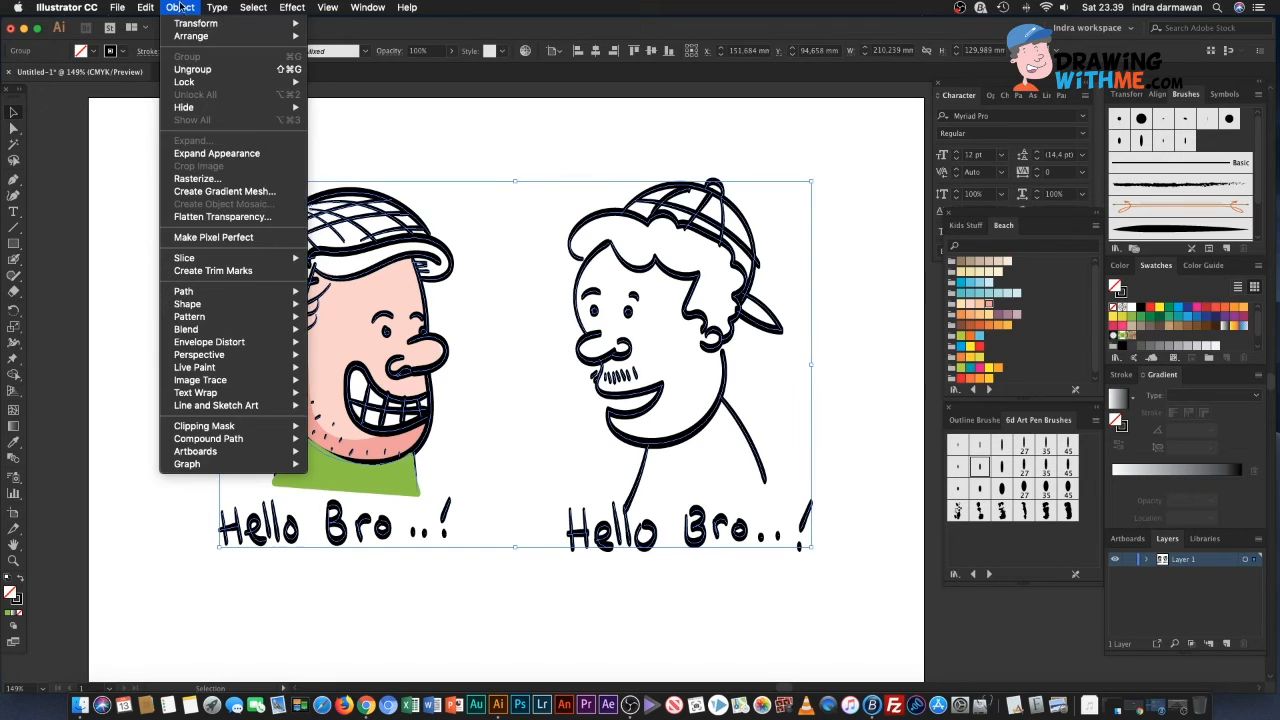
{"action": "mouse_move", "coordinate": [254, 37]}
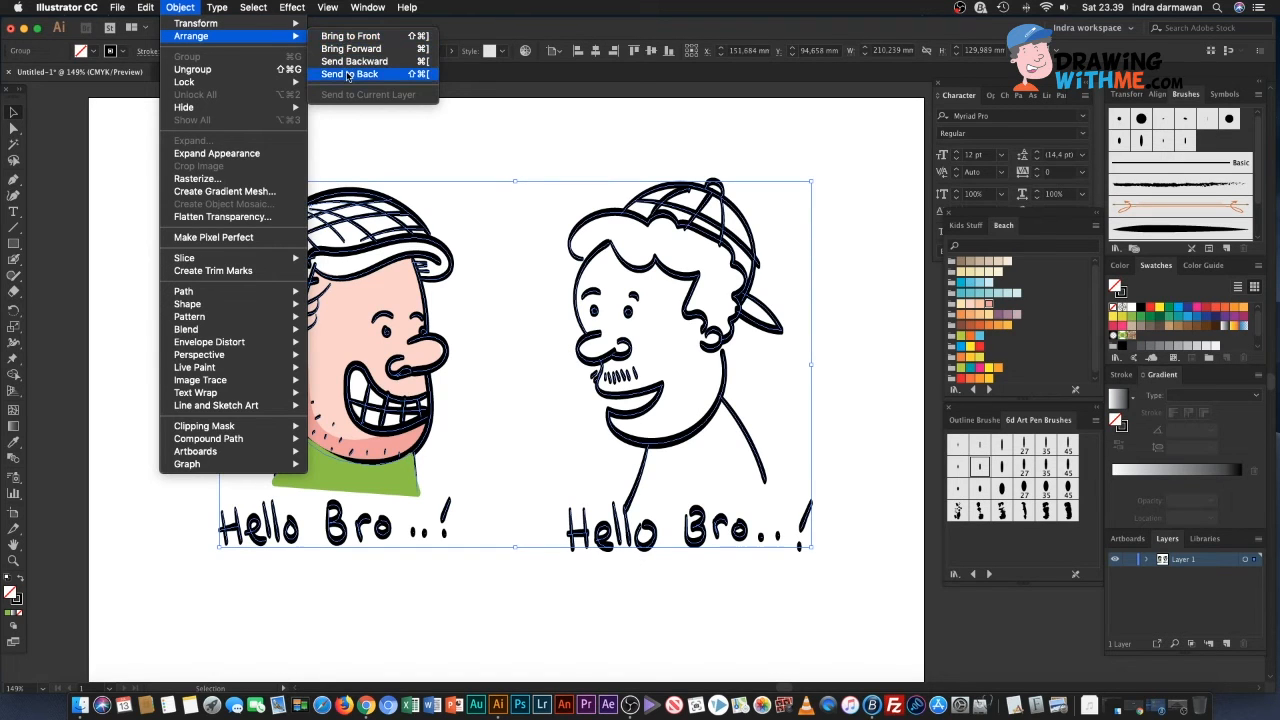
{"action": "left_click", "coordinate": [346, 38]}
{"action": "left_click", "coordinate": [197, 140]}
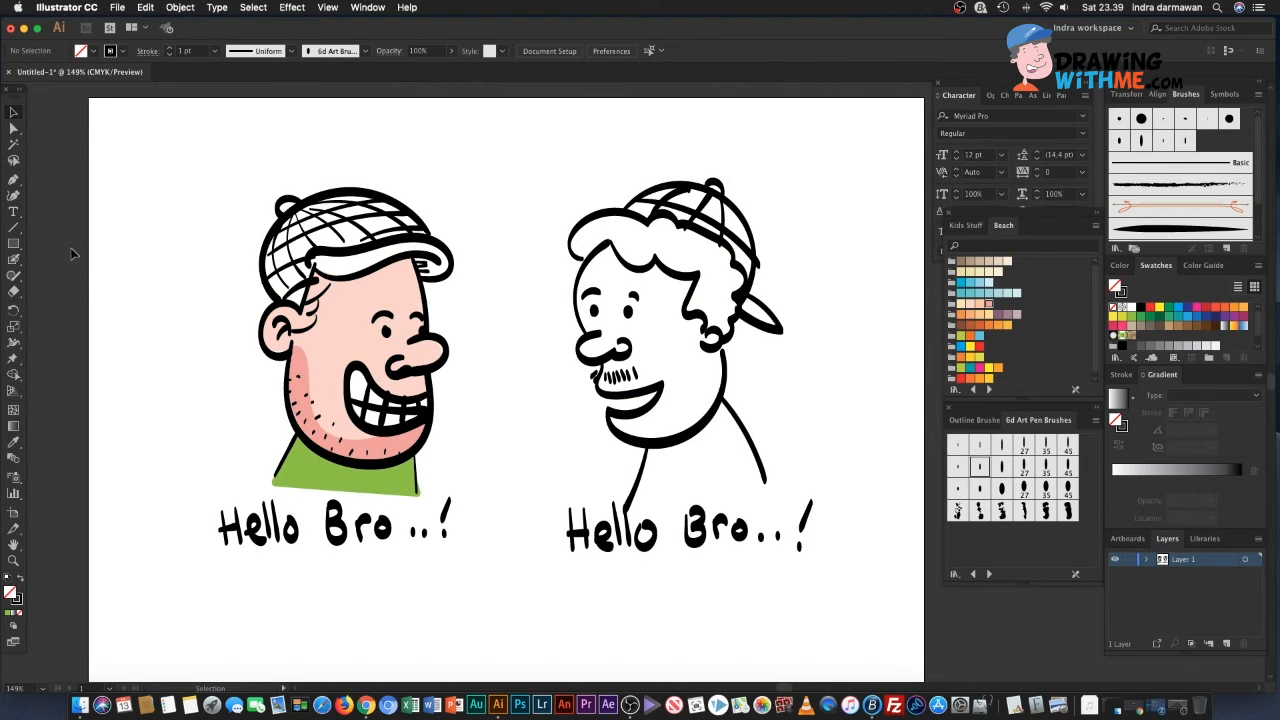
Step: Choose the dark green swatch C=90 M=30 Y=95 K=30 for the Blob Brush and lower its cyan for an olive green
{"action": "left_click", "coordinate": [13, 259]}
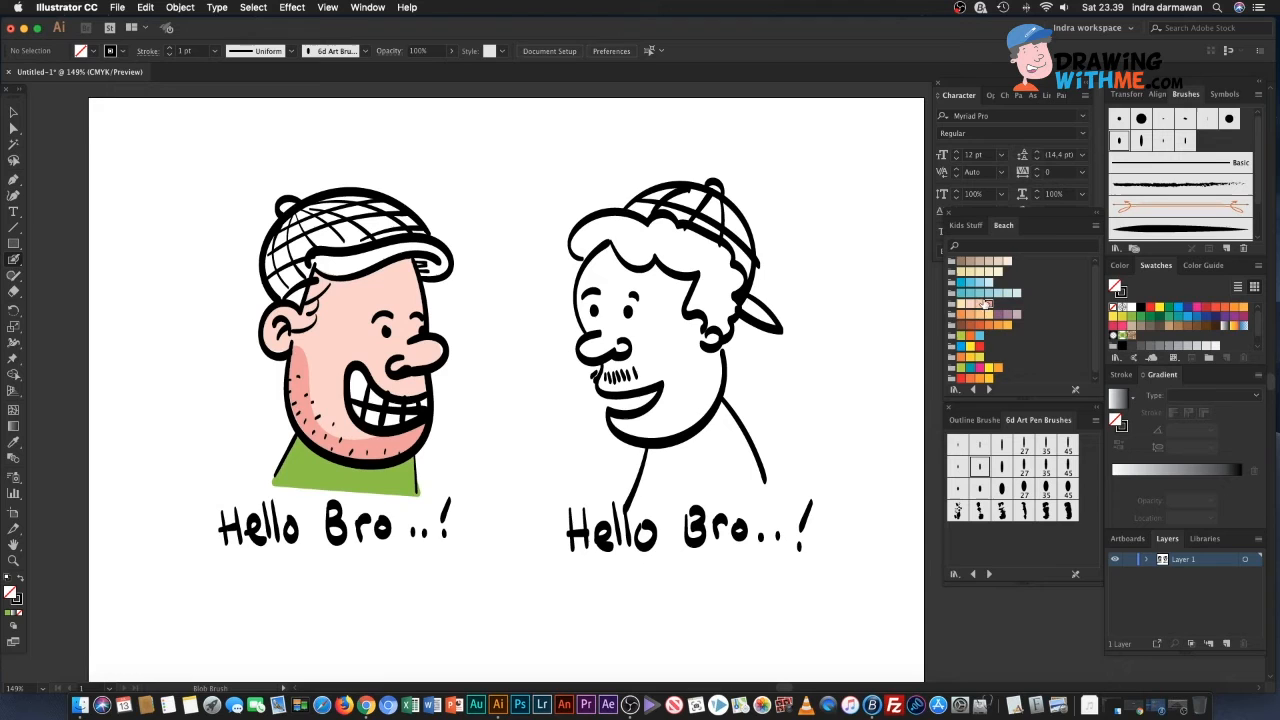
{"action": "left_click", "coordinate": [118, 50]}
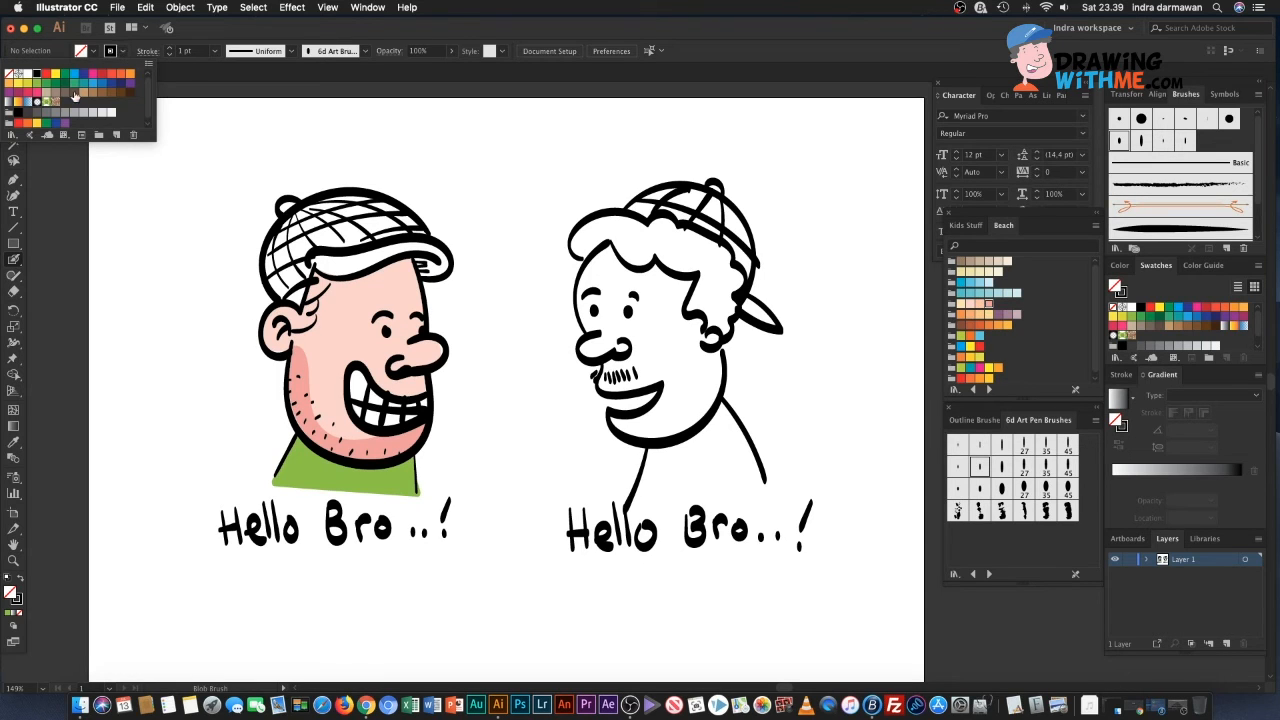
{"action": "left_click", "coordinate": [62, 85]}
{"action": "double_click", "coordinate": [62, 87]}
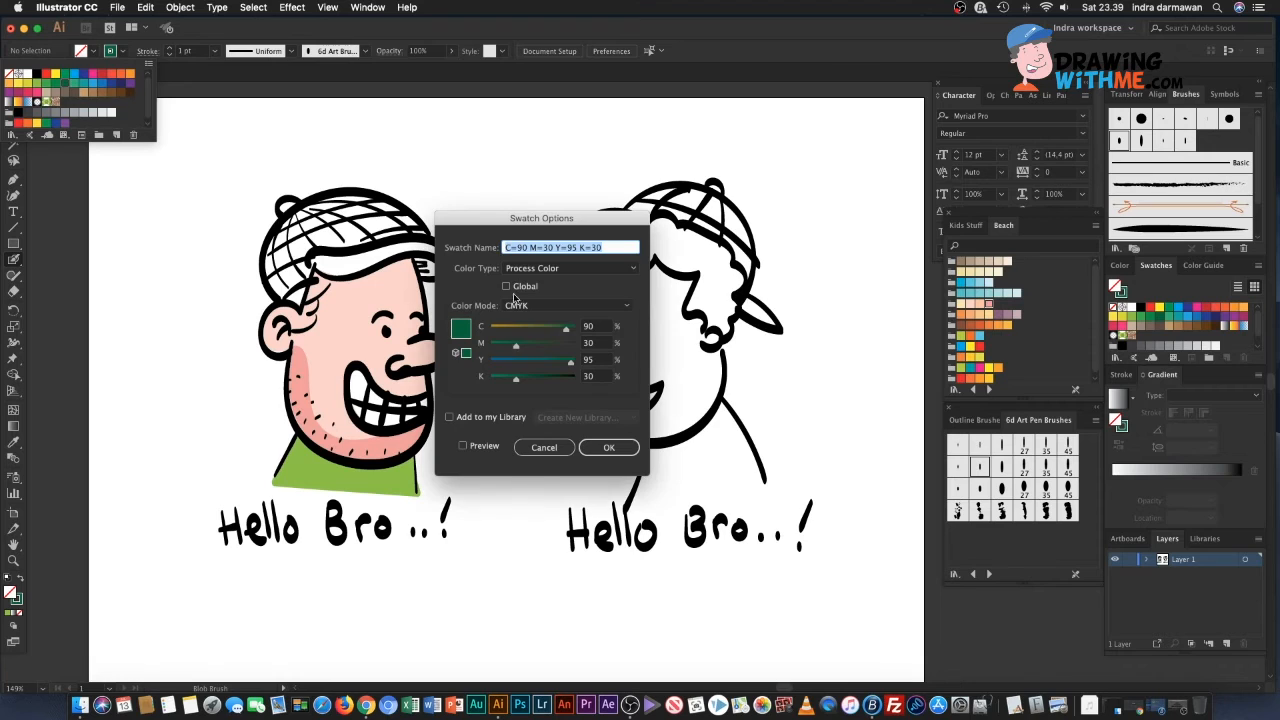
{"action": "left_click_drag", "start_coordinate": [560, 331], "coordinate": [540, 332]}
{"action": "left_click", "coordinate": [603, 446]}
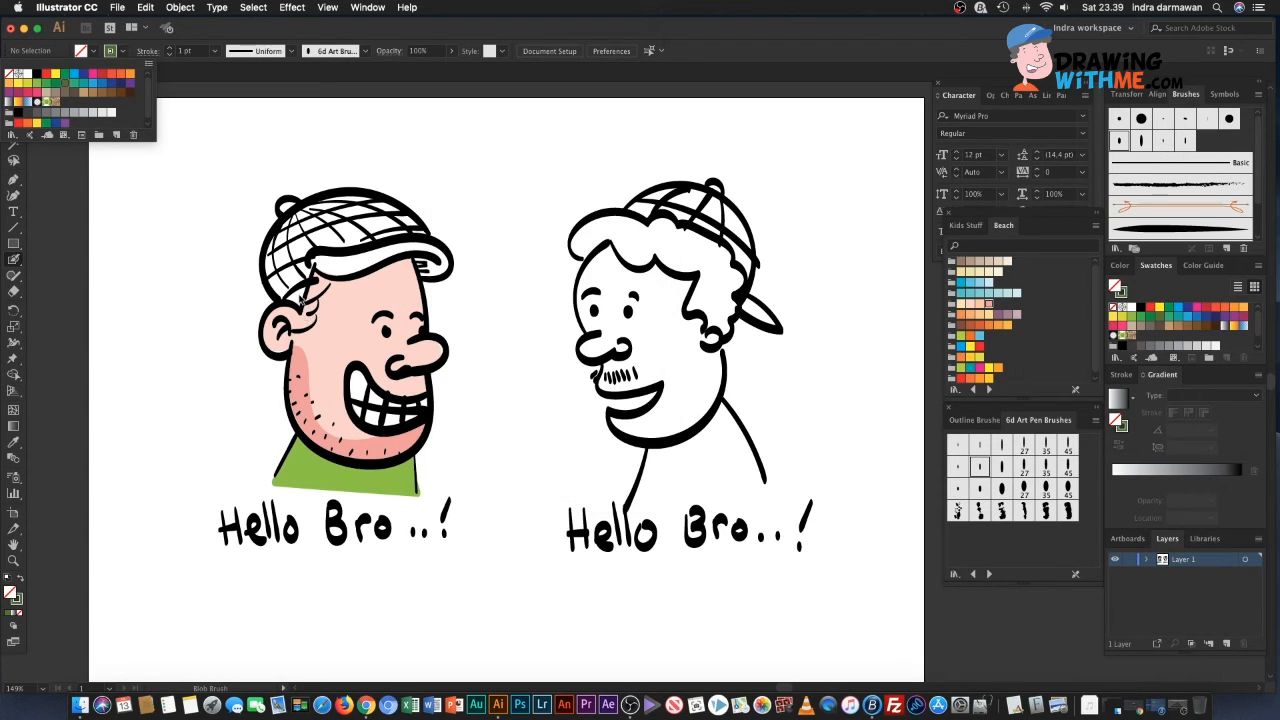
Step: Outline the first character's cap in olive green and delete the inner contours so that it becomes a solid shape
{"action": "left_click", "coordinate": [301, 300]}
{"action": "mouse_move", "coordinate": [300, 299]}
{"action": "left_mouse_down"}
{"action": "mouse_move", "coordinate": [281, 297]}
{"action": "mouse_move", "coordinate": [268, 263]}
{"action": "mouse_move", "coordinate": [290, 197]}
{"action": "mouse_move", "coordinate": [375, 188]}
{"action": "mouse_move", "coordinate": [428, 217]}
{"action": "mouse_move", "coordinate": [448, 252]}
{"action": "mouse_move", "coordinate": [450, 268]}
{"action": "mouse_move", "coordinate": [428, 275]}
{"action": "mouse_move", "coordinate": [420, 254]}
{"action": "mouse_move", "coordinate": [310, 266]}
{"action": "mouse_move", "coordinate": [302, 306]}
{"action": "left_mouse_up"}
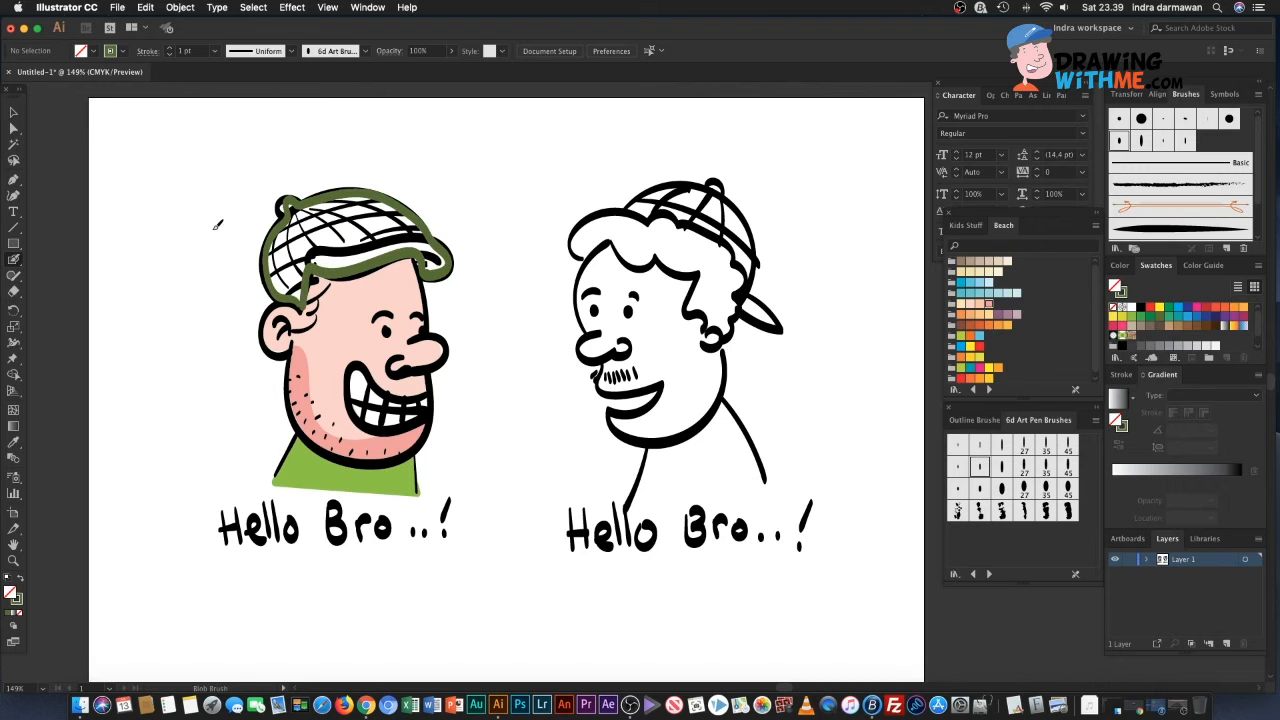
{"action": "left_click", "coordinate": [12, 128]}
{"action": "left_click", "coordinate": [292, 224]}
{"action": "left_click", "coordinate": [287, 224]}
{"action": "key", "text": "Delete"}
{"action": "key", "text": "Delete"}
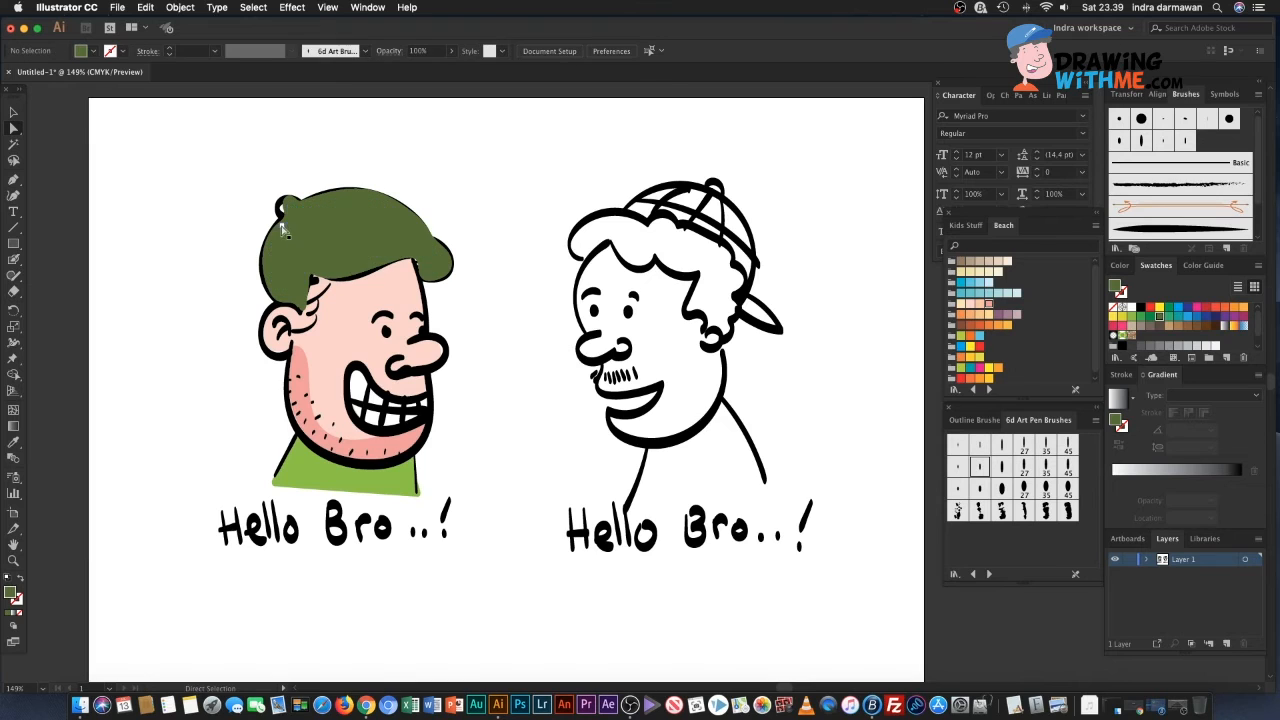
Step: Send the olive green cap shape to the back, behind the line art, and deselect it
{"action": "key", "text": "v"}
{"action": "left_click", "coordinate": [322, 241]}
{"action": "left_click", "coordinate": [180, 7]}
{"action": "mouse_move", "coordinate": [211, 38]}
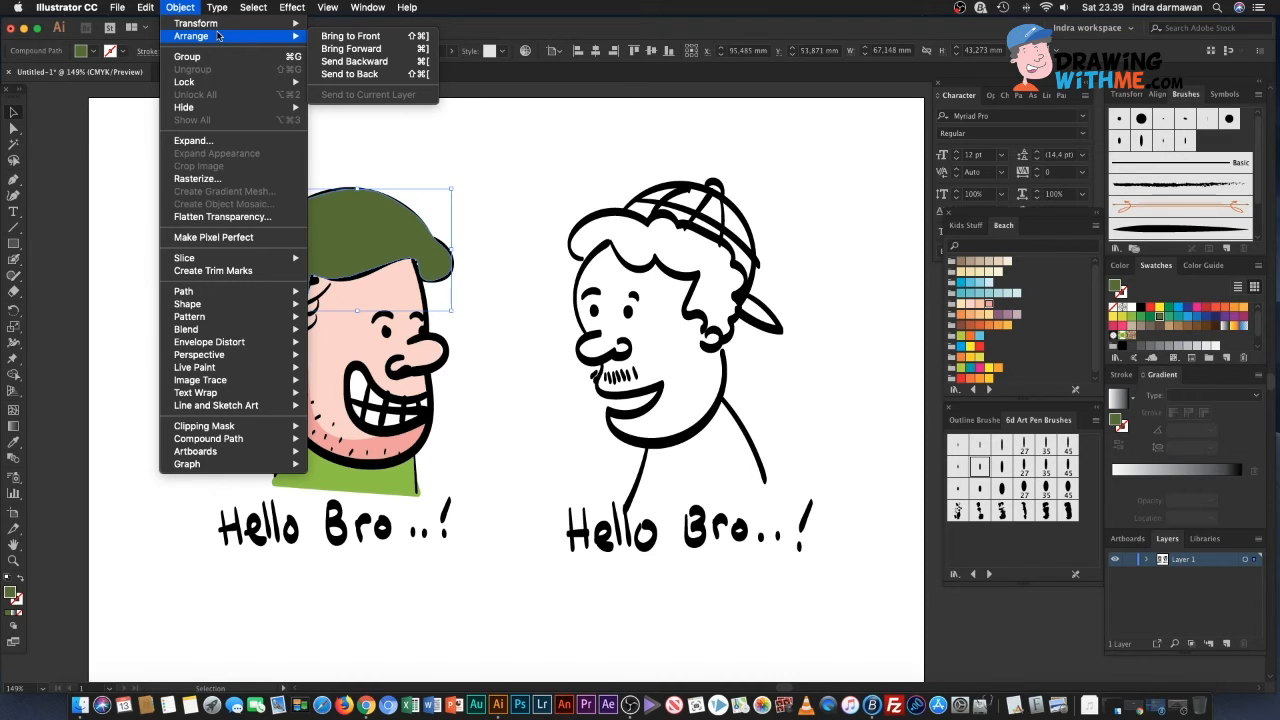
{"action": "left_click", "coordinate": [350, 74]}
{"action": "left_click", "coordinate": [222, 150]}
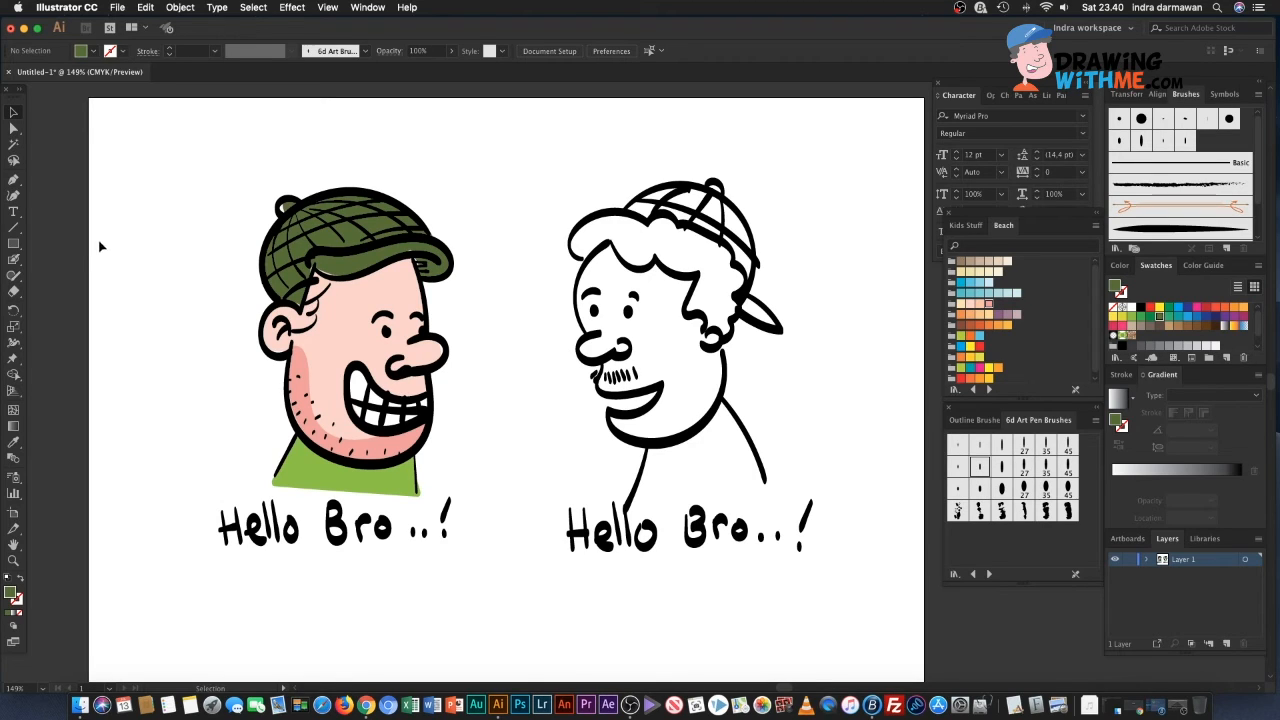
Step: Outline the second character's face with the Blob Brush in beige, along the hairline, nose, mouth and jaw
{"action": "left_click", "coordinate": [13, 257]}
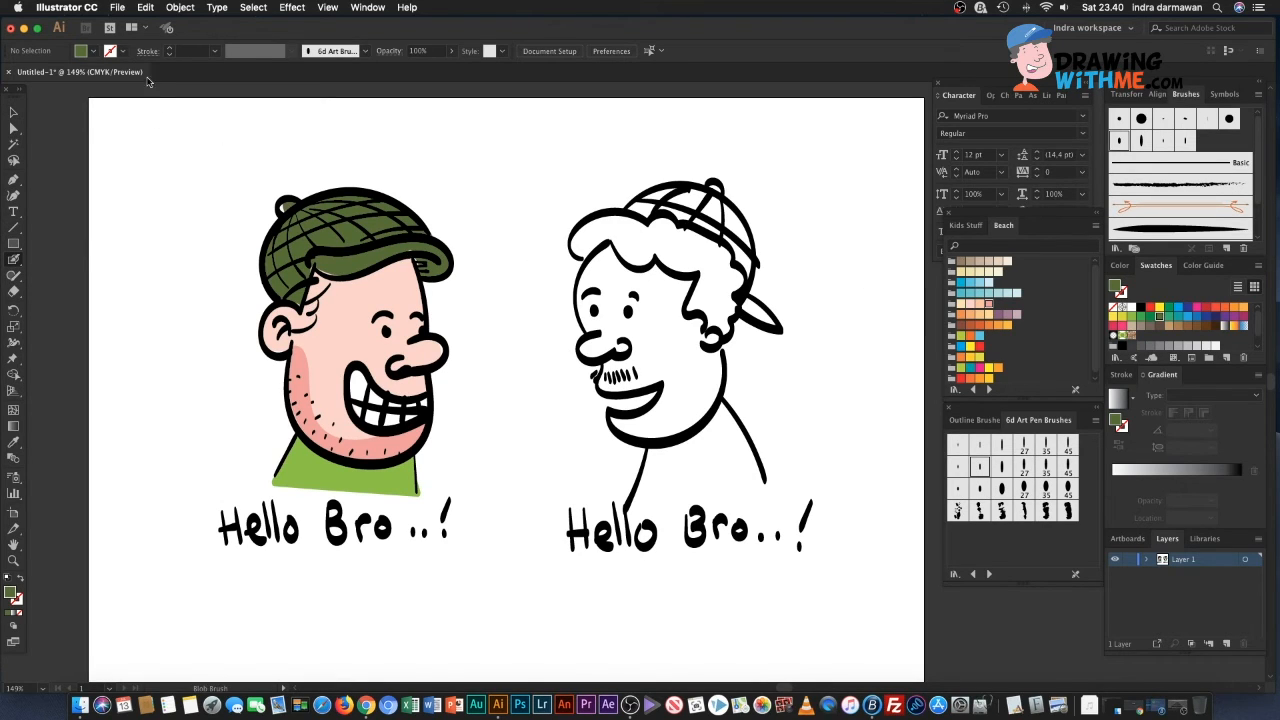
{"action": "left_click", "coordinate": [123, 53]}
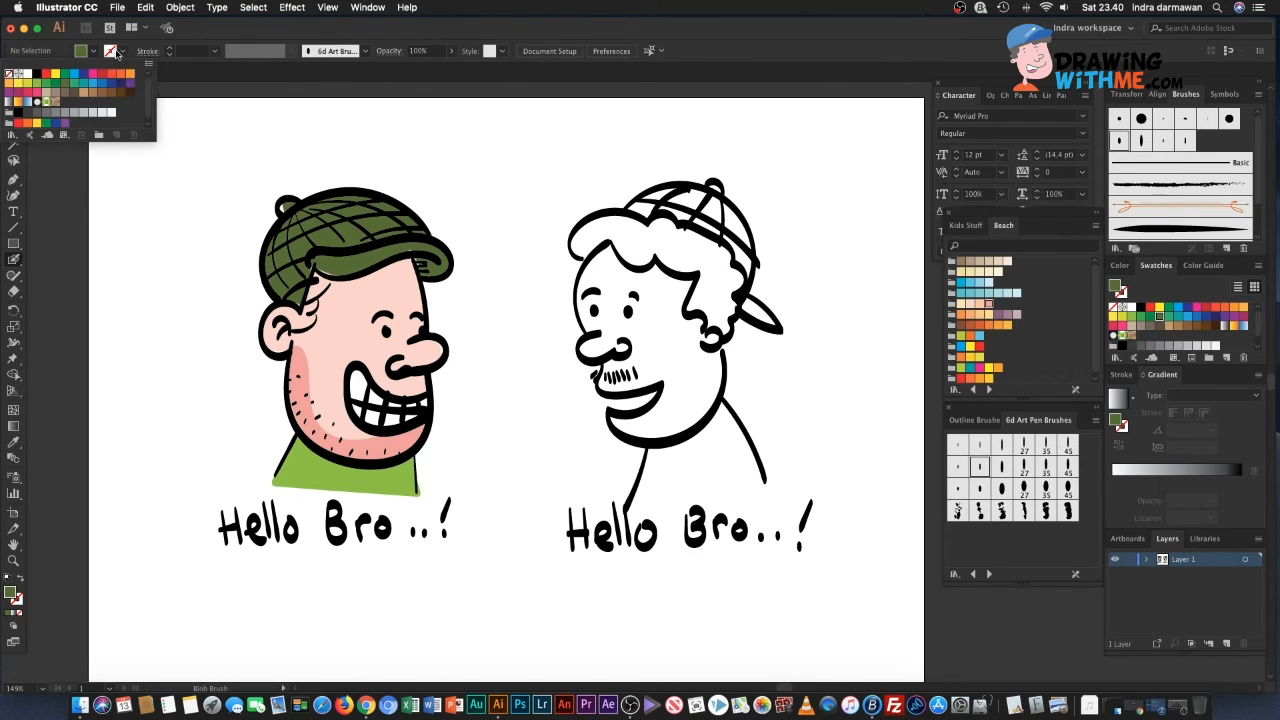
{"action": "left_click", "coordinate": [80, 50]}
{"action": "left_click", "coordinate": [80, 50]}
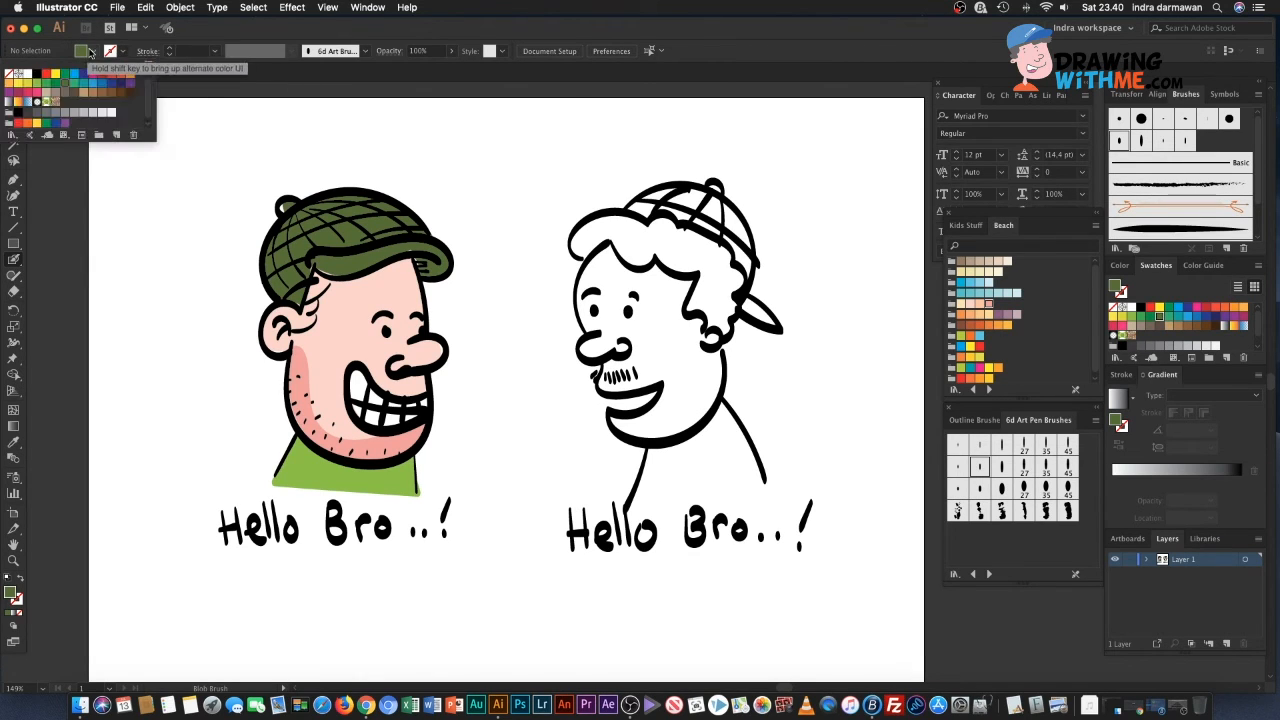
{"action": "left_click", "coordinate": [54, 92]}
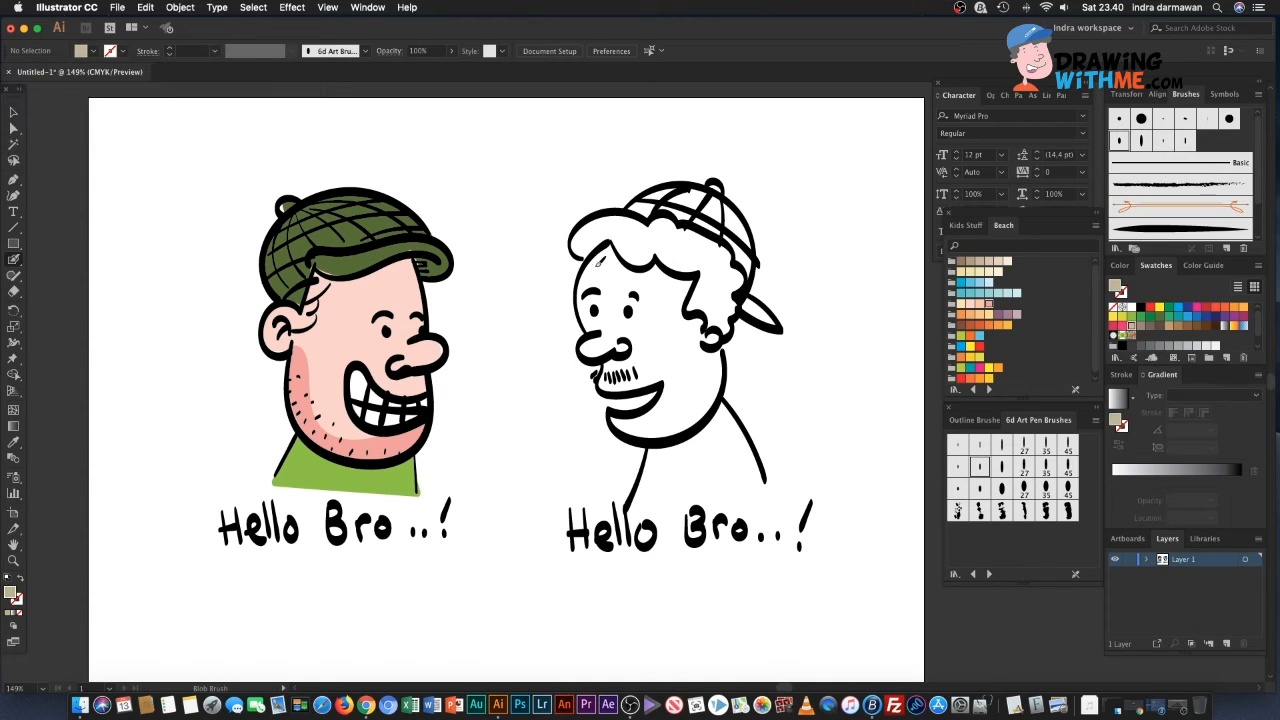
{"action": "mouse_move", "coordinate": [612, 244]}
{"action": "left_mouse_down"}
{"action": "mouse_move", "coordinate": [583, 284]}
{"action": "mouse_move", "coordinate": [588, 350]}
{"action": "mouse_move", "coordinate": [612, 381]}
{"action": "mouse_move", "coordinate": [670, 384]}
{"action": "mouse_move", "coordinate": [648, 410]}
{"action": "mouse_move", "coordinate": [612, 414]}
{"action": "mouse_move", "coordinate": [645, 437]}
{"action": "mouse_move", "coordinate": [688, 425]}
{"action": "mouse_move", "coordinate": [716, 398]}
{"action": "mouse_move", "coordinate": [724, 356]}
{"action": "mouse_move", "coordinate": [683, 300]}
{"action": "mouse_move", "coordinate": [689, 279]}
{"action": "mouse_move", "coordinate": [628, 264]}
{"action": "mouse_move", "coordinate": [596, 236]}
{"action": "left_mouse_up"}
Step: Delete the inner contours of the beige face outline so that it becomes a solid shape
{"action": "left_click", "coordinate": [15, 129]}
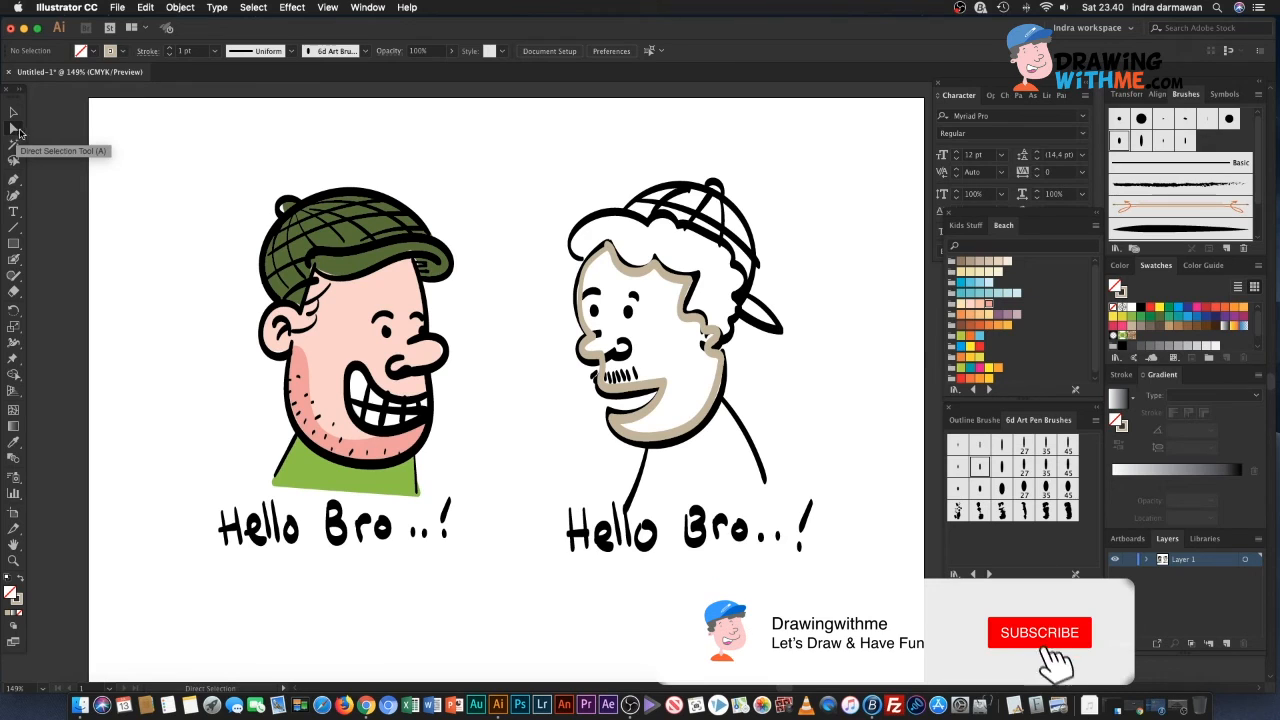
{"action": "left_click", "coordinate": [625, 276]}
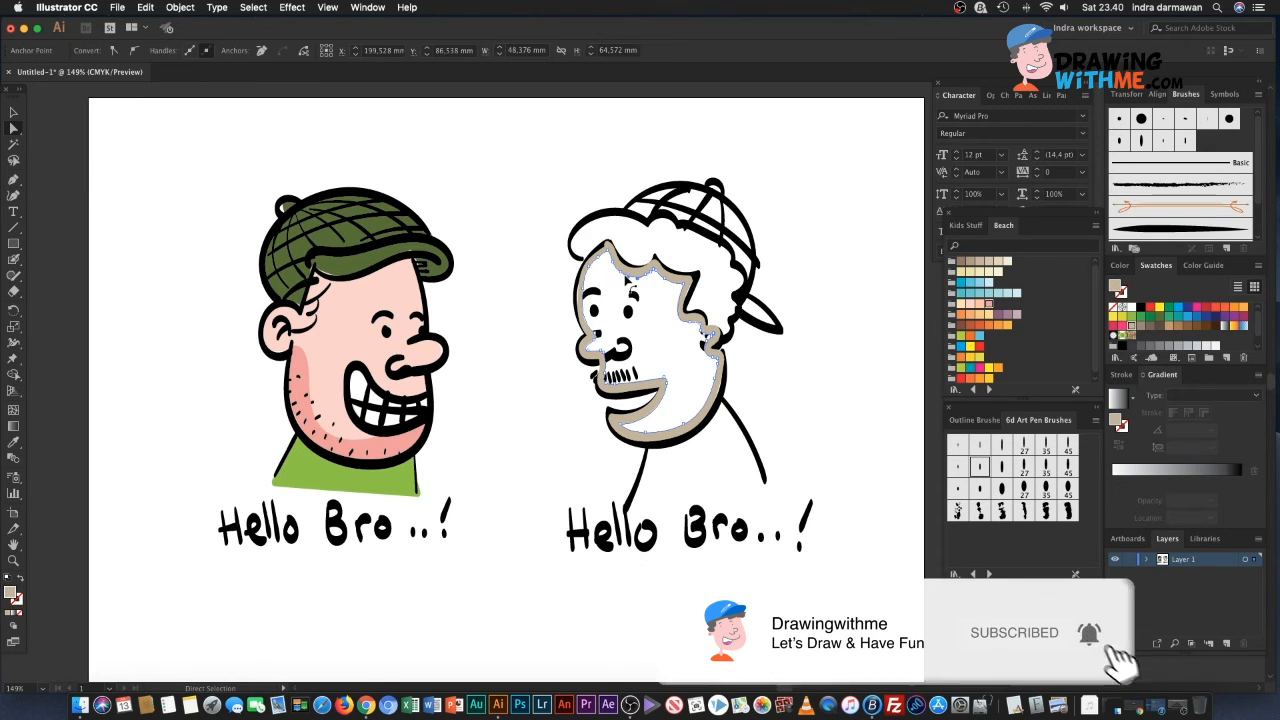
{"action": "key", "text": "Delete"}
{"action": "key", "text": "Delete"}
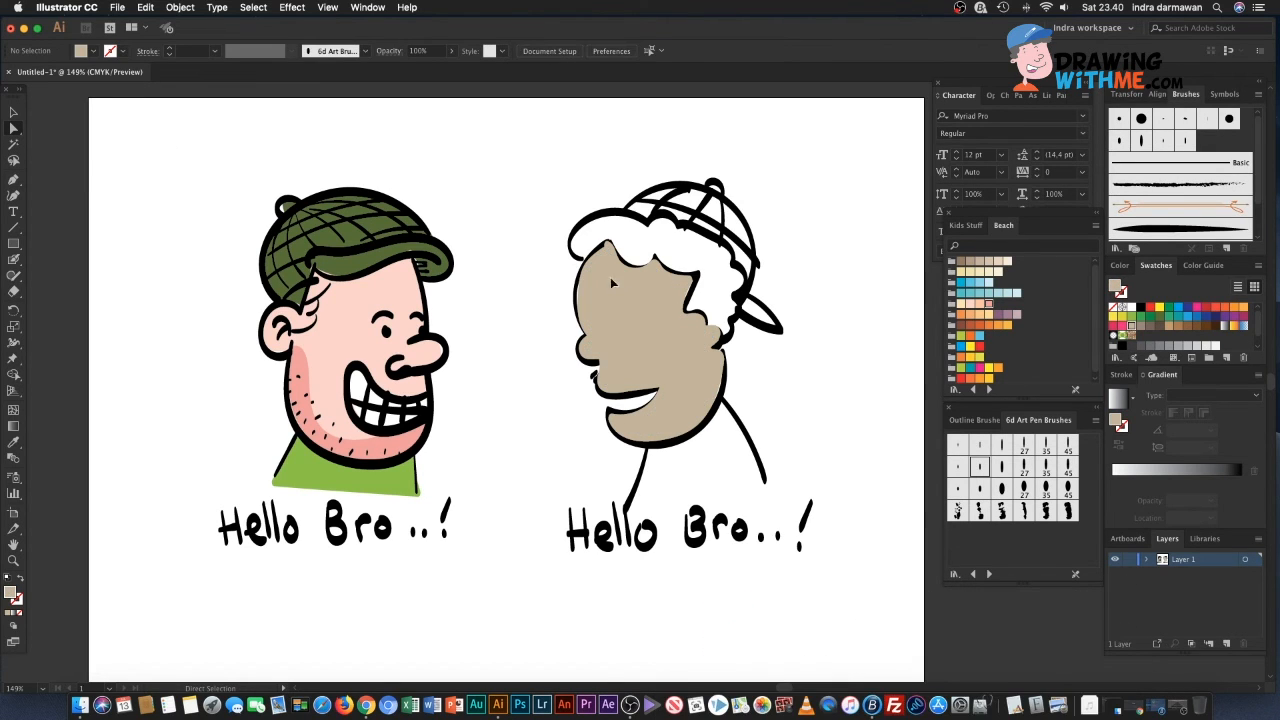
Step: Send the beige face shape to the back, behind the line art, and deselect it
{"action": "left_click", "coordinate": [610, 277]}
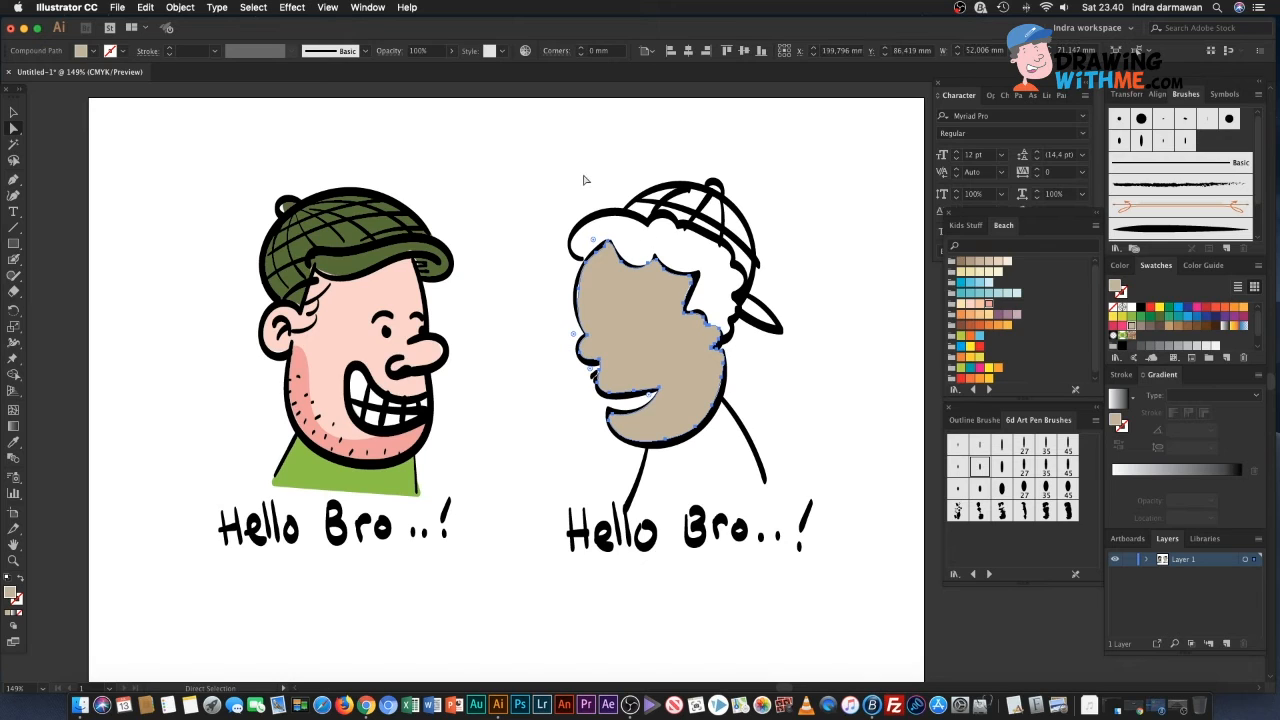
{"action": "key", "text": "super"}
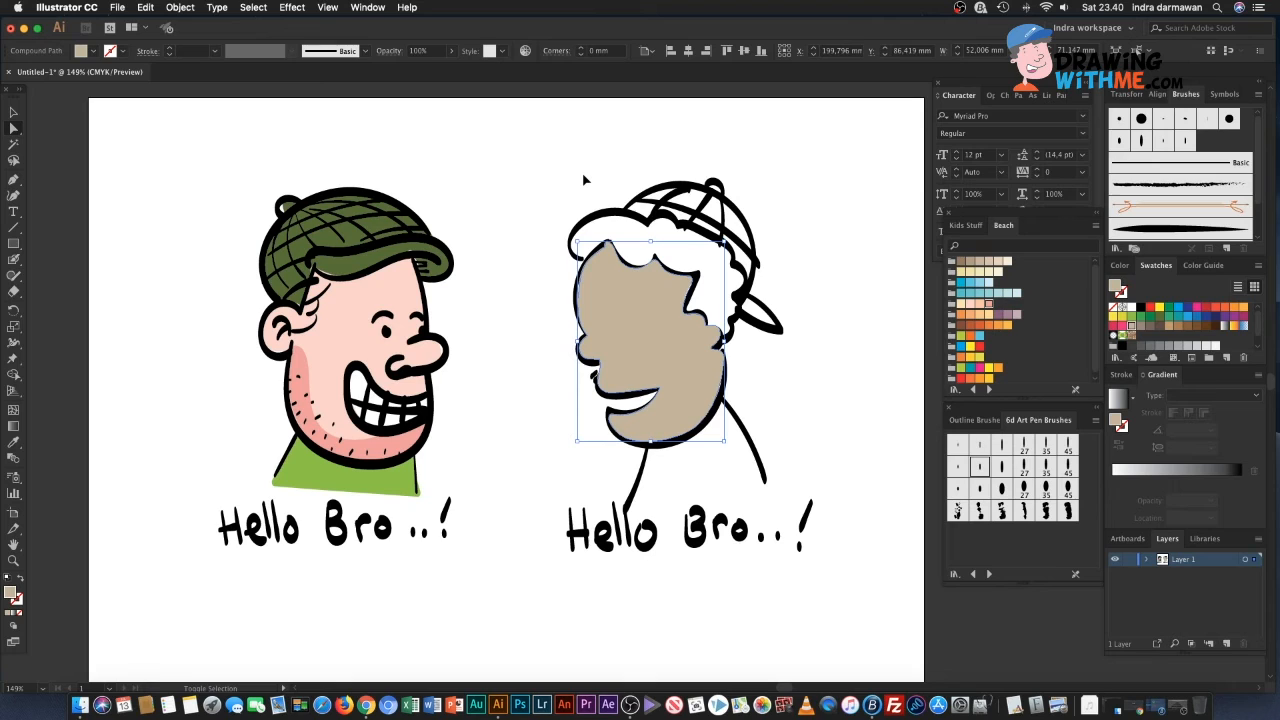
{"action": "key", "text": "super+shift+bracketleft"}
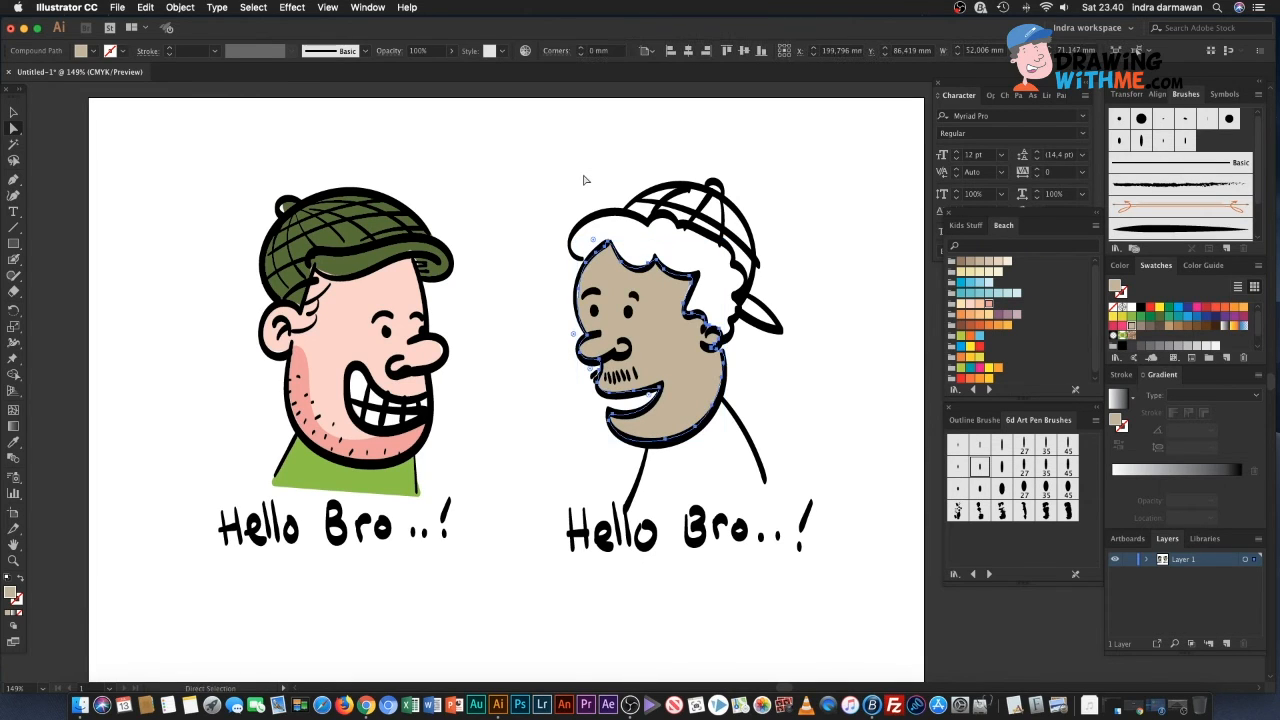
{"action": "left_click", "coordinate": [553, 227]}
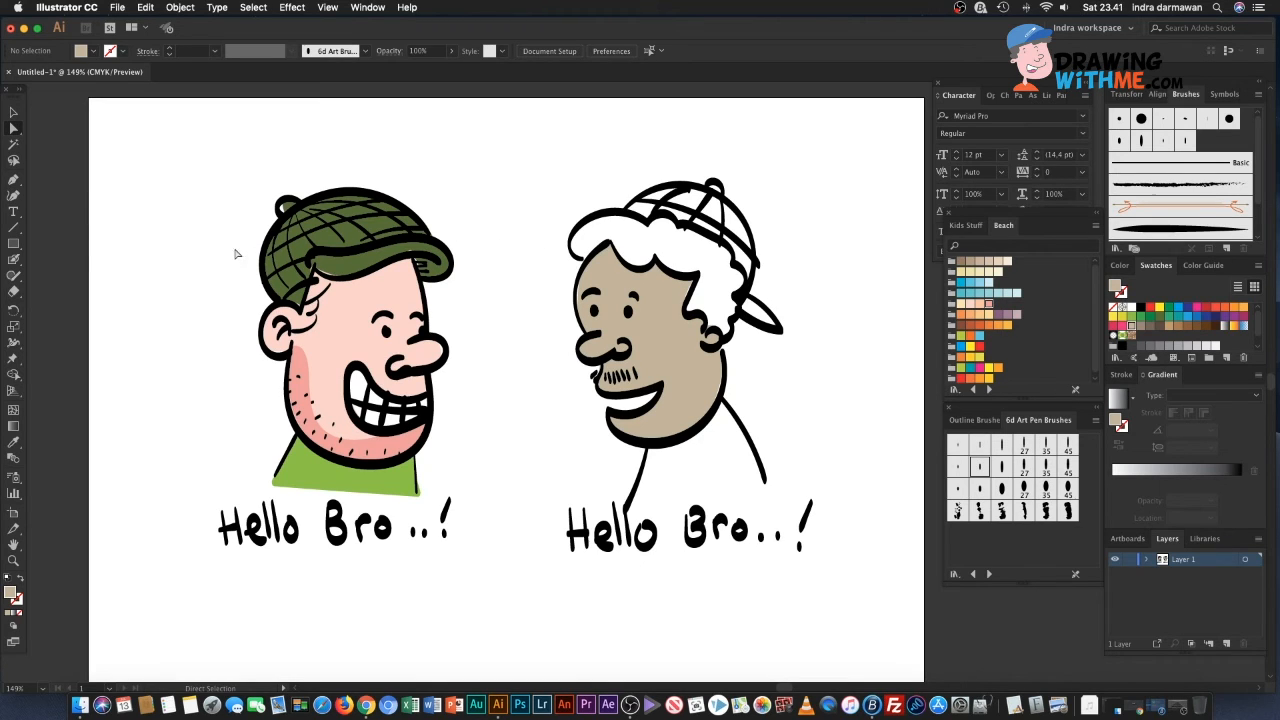
Step: Outline the second character's curly hair with the Blob Brush in orange
{"action": "key", "text": "shift+b"}
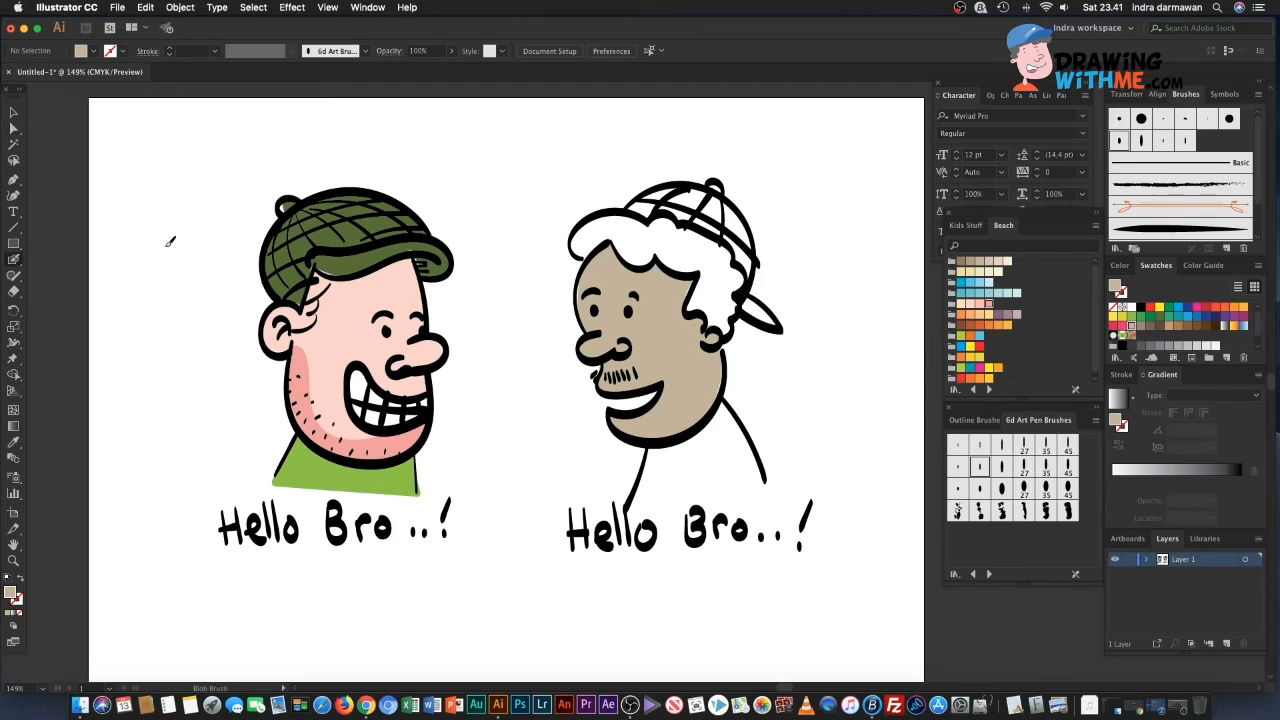
{"action": "left_click", "coordinate": [88, 51]}
{"action": "left_click", "coordinate": [124, 76]}
{"action": "mouse_move", "coordinate": [600, 213]}
{"action": "left_mouse_down"}
{"action": "mouse_move", "coordinate": [570, 246]}
{"action": "mouse_move", "coordinate": [616, 236]}
{"action": "mouse_move", "coordinate": [634, 258]}
{"action": "mouse_move", "coordinate": [704, 268]}
{"action": "mouse_move", "coordinate": [691, 302]}
{"action": "mouse_move", "coordinate": [732, 325]}
{"action": "mouse_move", "coordinate": [744, 270]}
{"action": "mouse_move", "coordinate": [724, 240]}
{"action": "mouse_move", "coordinate": [677, 217]}
{"action": "mouse_move", "coordinate": [638, 226]}
{"action": "mouse_move", "coordinate": [598, 216]}
{"action": "left_mouse_up"}
{"action": "key", "text": "shift+x"}
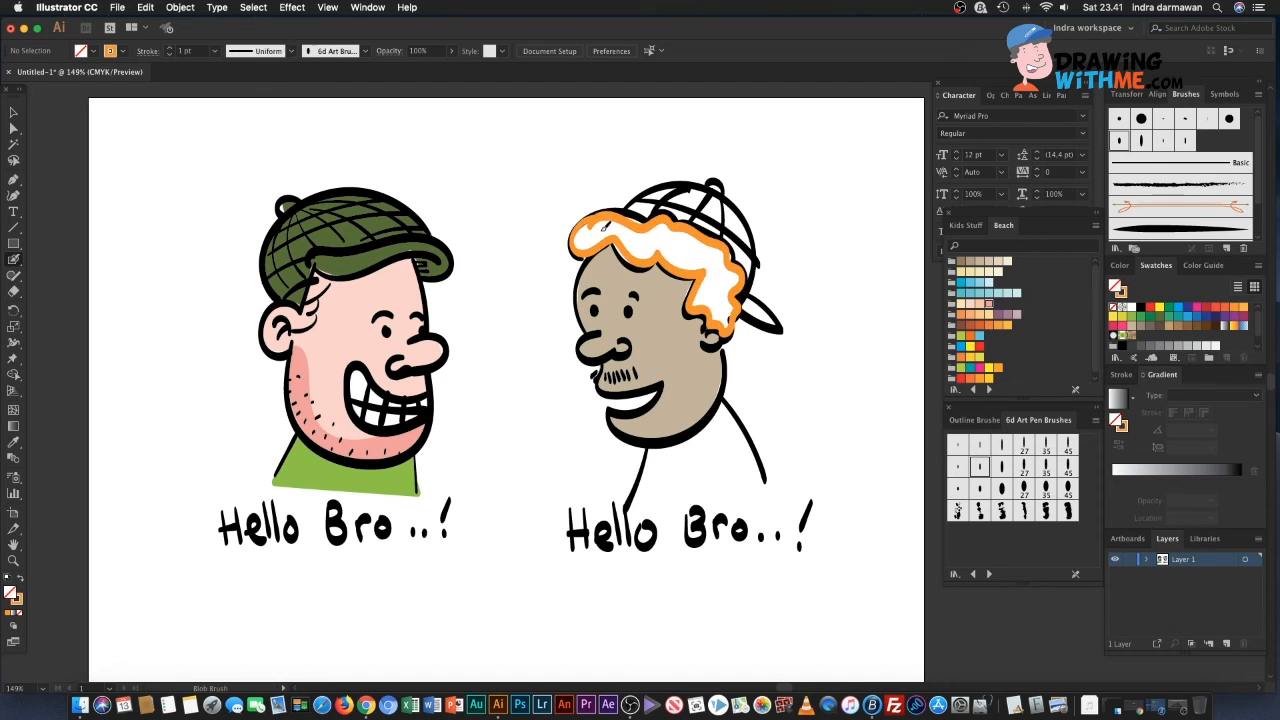
Step: Delete the inner contour of the orange hair outline to make it solid, and send the shape to the back
{"action": "key", "text": "a"}
{"action": "left_click", "coordinate": [610, 222]}
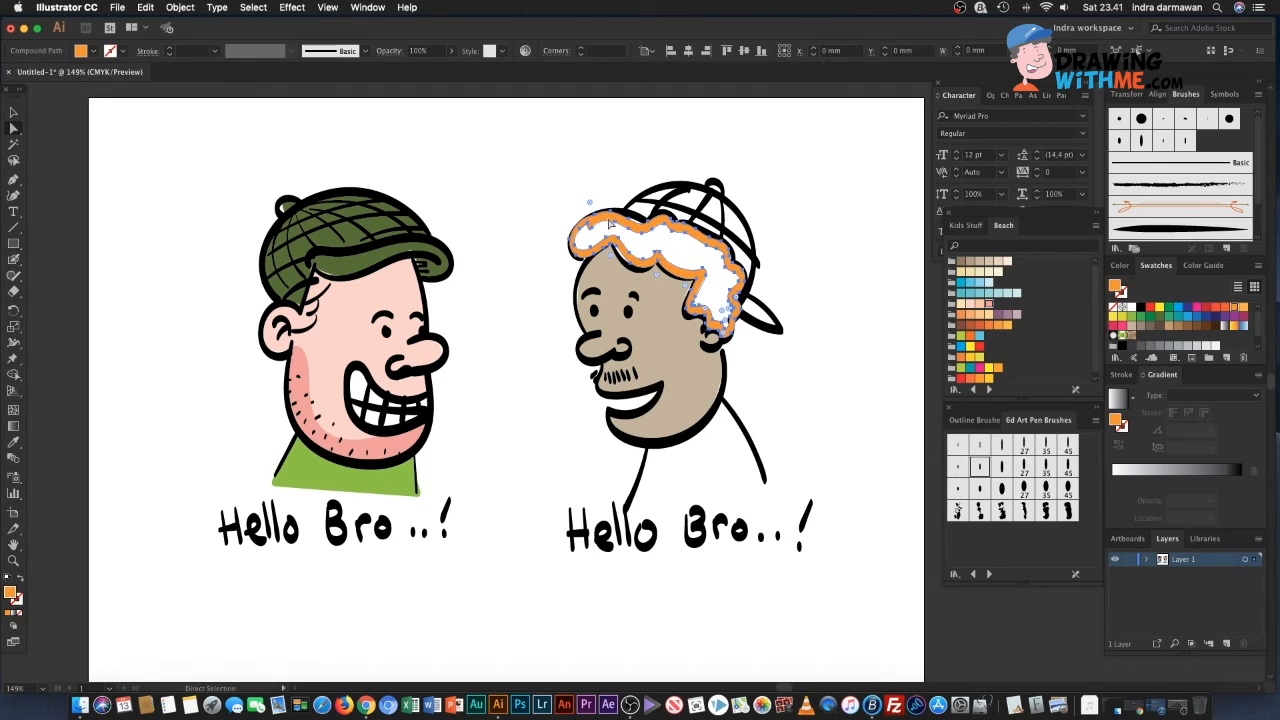
{"action": "left_click", "coordinate": [577, 210]}
{"action": "left_click", "coordinate": [601, 224]}
{"action": "left_click", "coordinate": [600, 209]}
{"action": "left_click", "coordinate": [612, 227]}
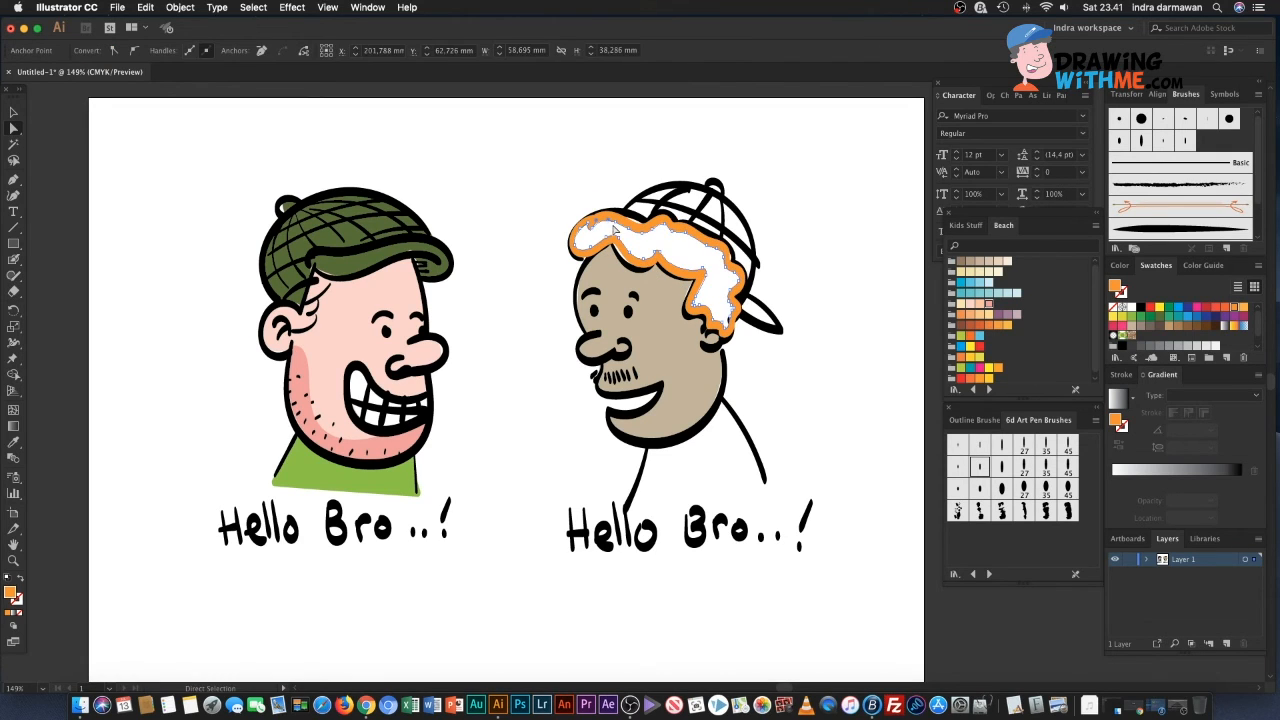
{"action": "left_click", "coordinate": [613, 228]}
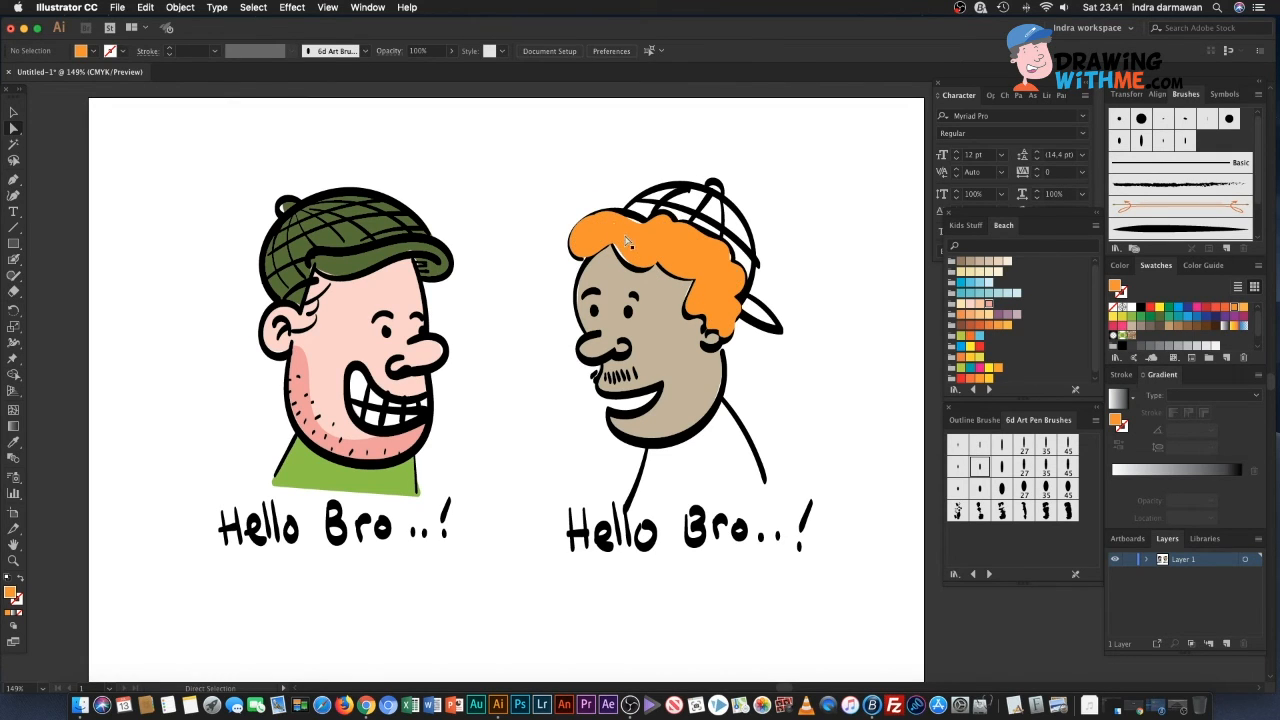
{"action": "left_click", "coordinate": [627, 241]}
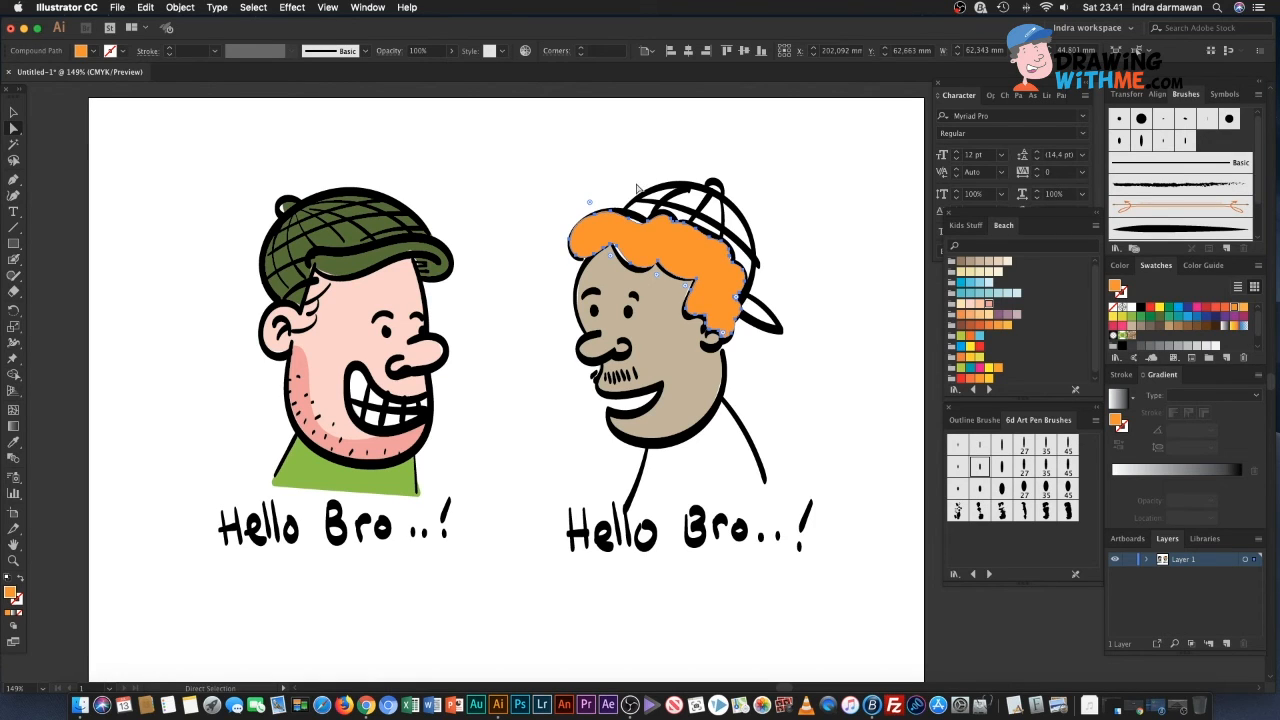
{"action": "key", "text": "shift+super+["}
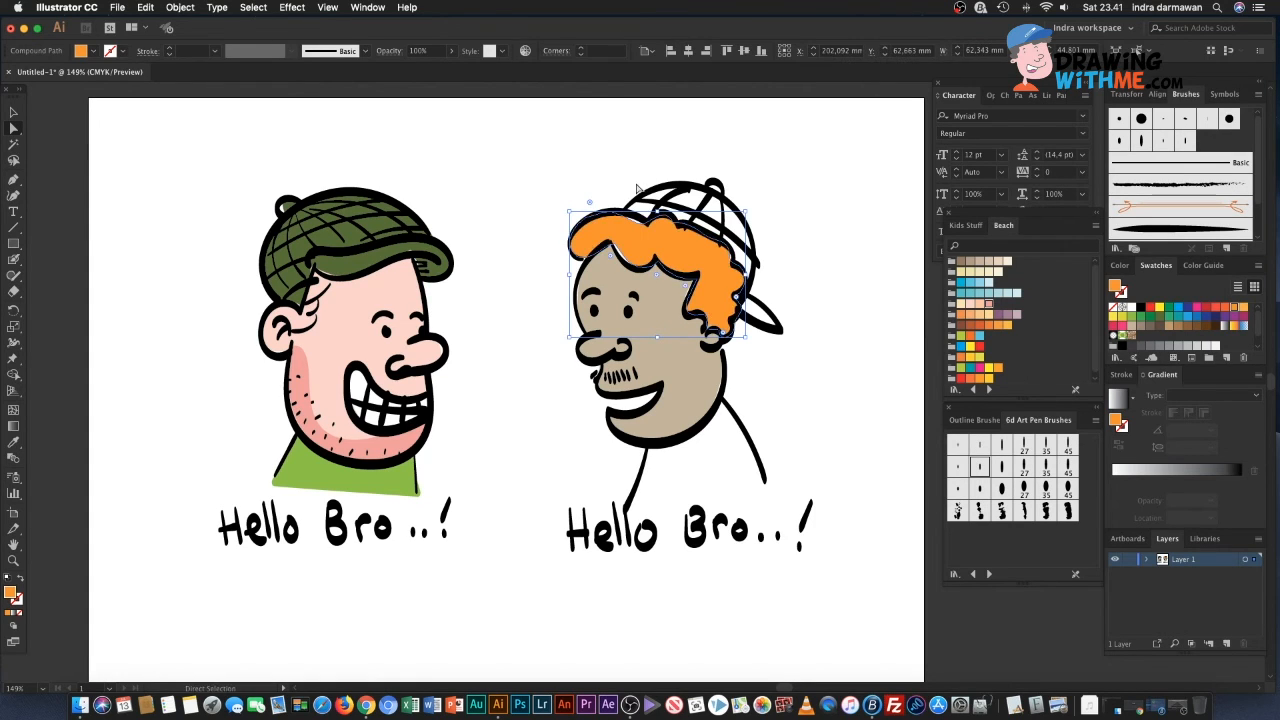
Step: Deselect the orange hair shape and undo the stray text placed between the two characters
{"action": "left_click", "coordinate": [501, 213]}
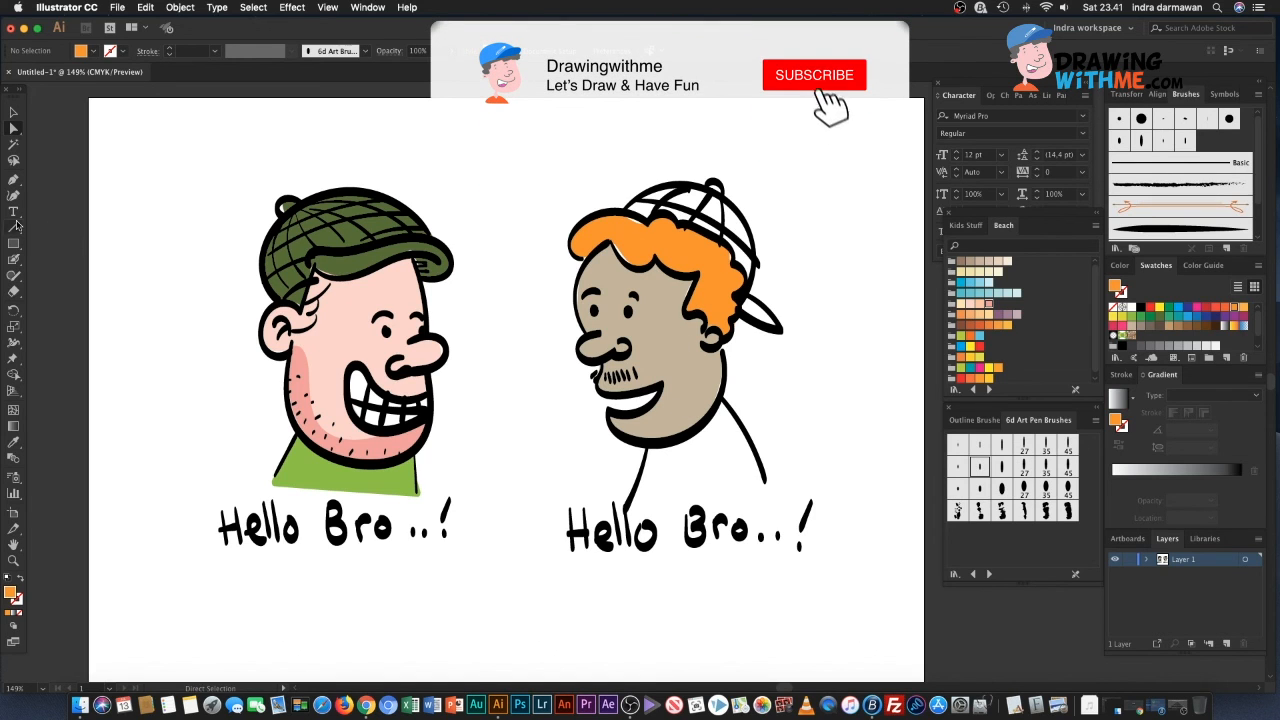
{"action": "key", "text": "alt+super+2"}
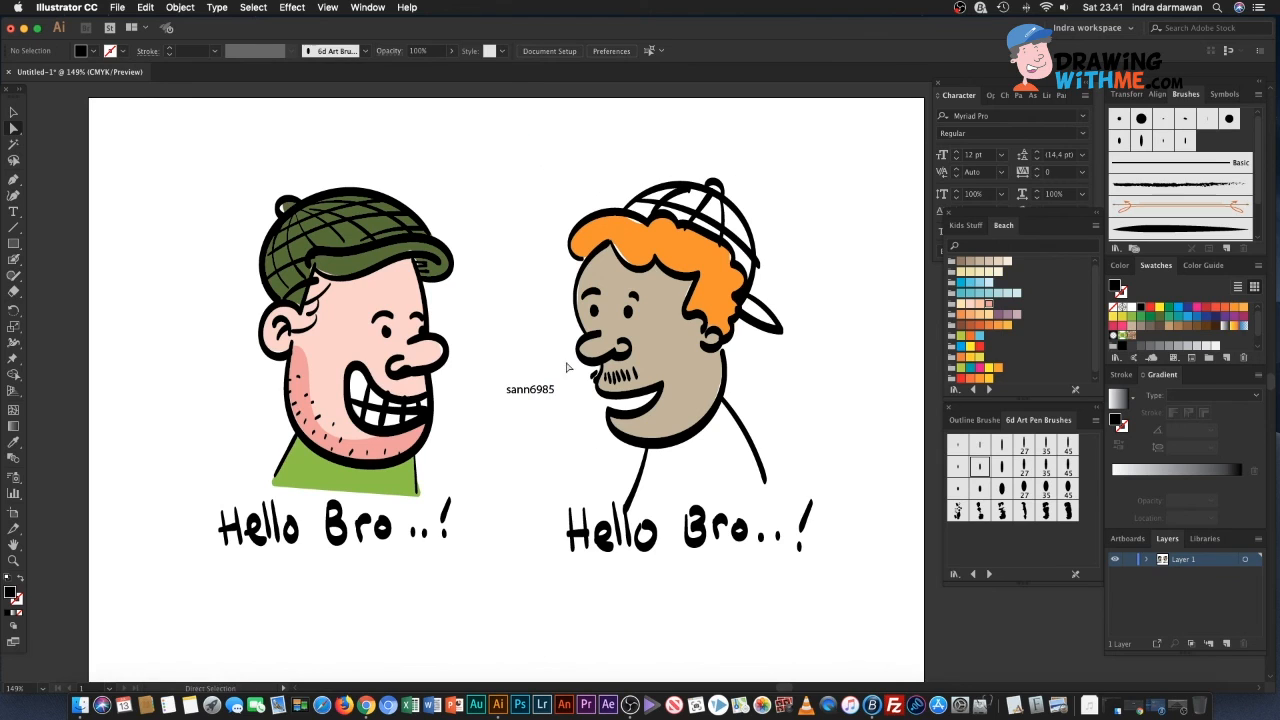
{"action": "key", "text": "super+z"}
Step: Outline two horizontal stripes across the second character's shirt with the Blob Brush in dark brown
{"action": "left_click", "coordinate": [14, 260]}
{"action": "left_click", "coordinate": [91, 50]}
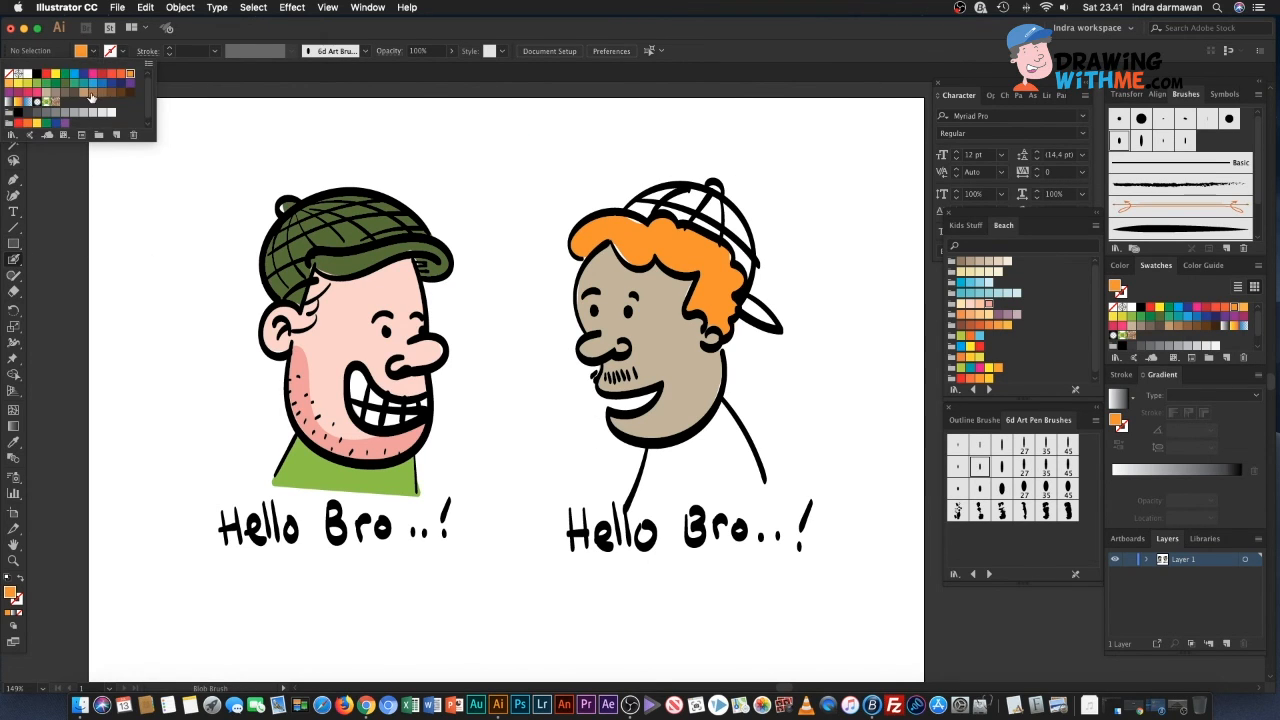
{"action": "left_click", "coordinate": [73, 92]}
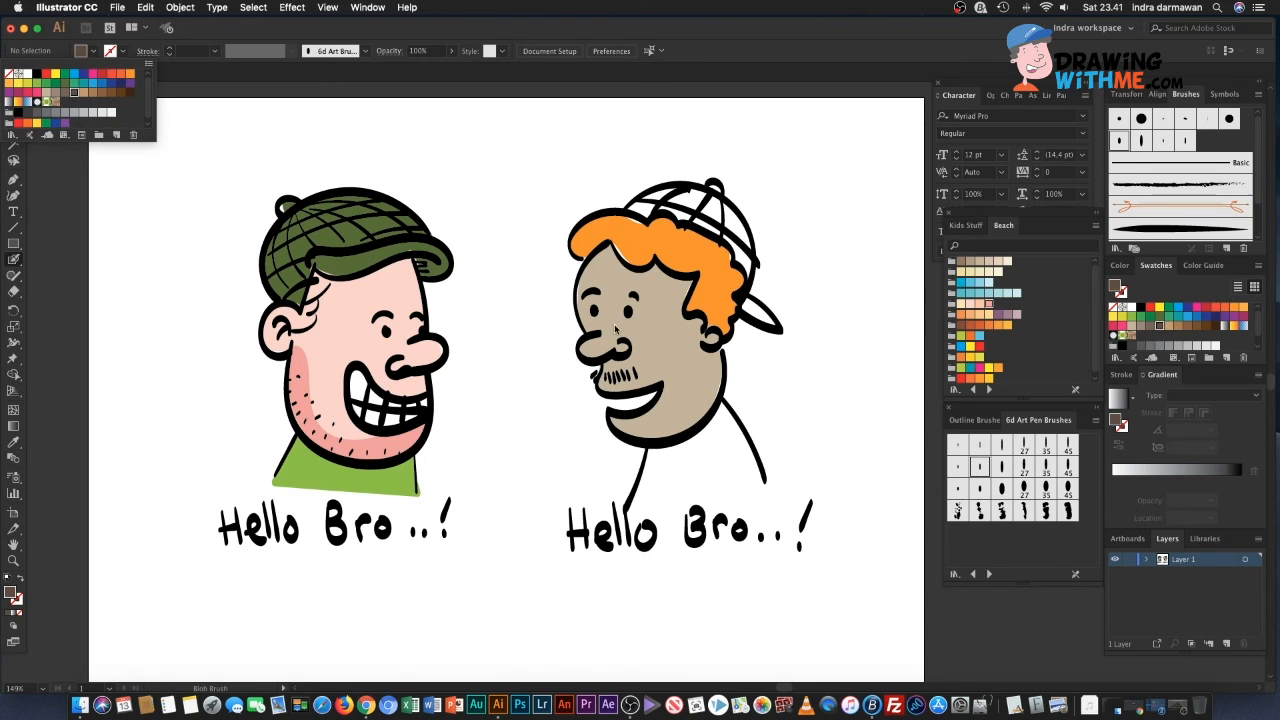
{"action": "left_click", "coordinate": [628, 424]}
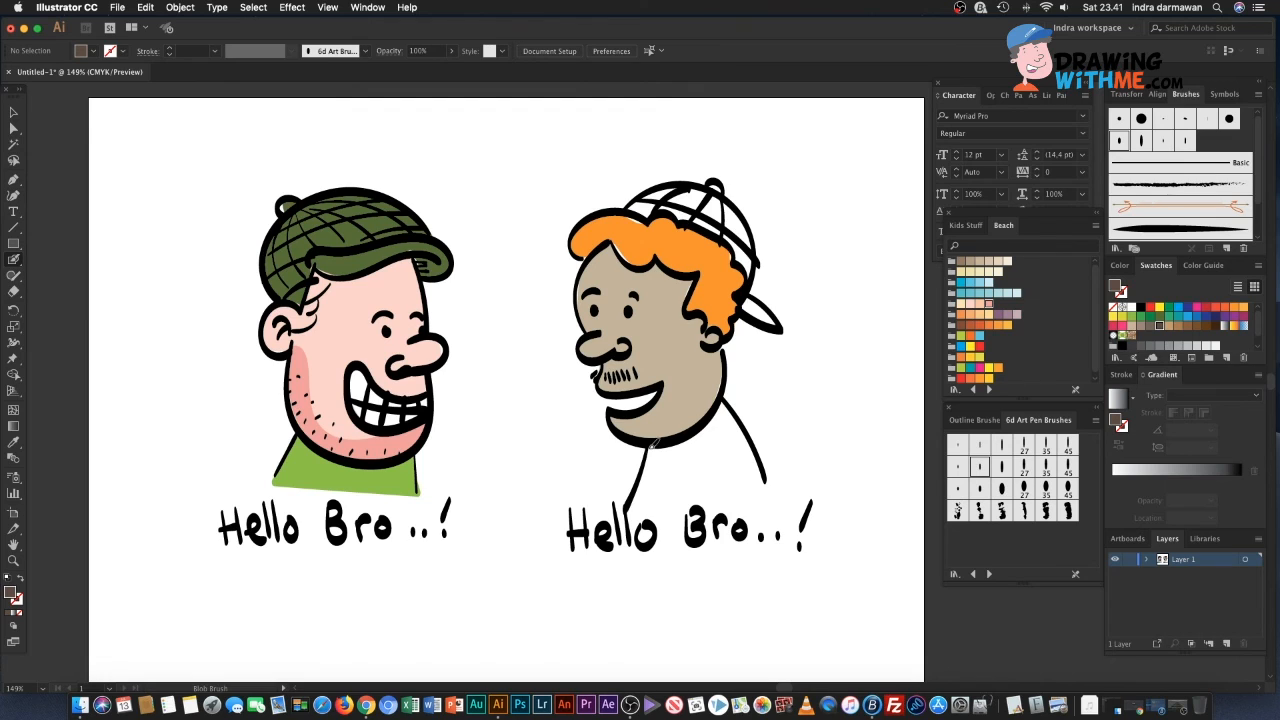
{"action": "mouse_move", "coordinate": [653, 445]}
{"action": "left_mouse_down"}
{"action": "mouse_move", "coordinate": [646, 466]}
{"action": "mouse_move", "coordinate": [750, 463]}
{"action": "mouse_move", "coordinate": [760, 445]}
{"action": "mouse_move", "coordinate": [656, 447]}
{"action": "mouse_move", "coordinate": [775, 497]}
{"action": "mouse_move", "coordinate": [644, 497]}
{"action": "mouse_move", "coordinate": [636, 480]}
{"action": "left_mouse_up"}
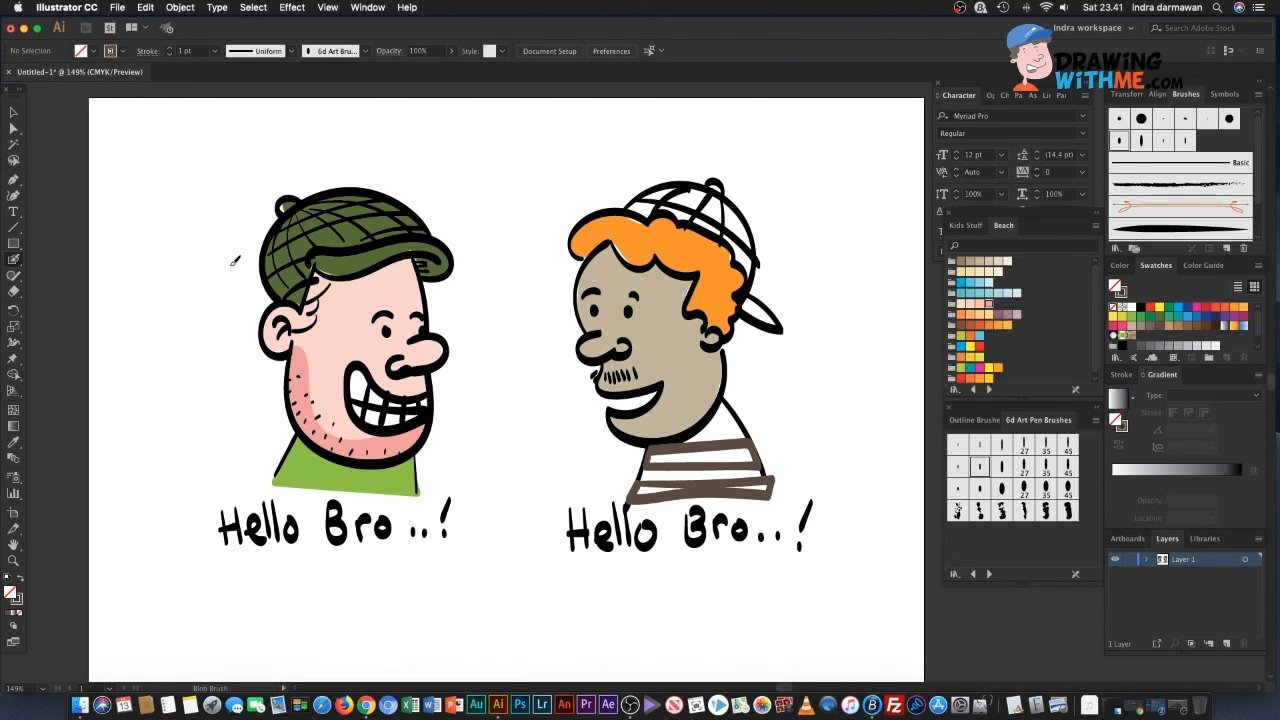
Step: Delete the inner contours of both brown shirt stripes so that they become solid shapes
{"action": "key", "text": "a"}
{"action": "left_click", "coordinate": [656, 459]}
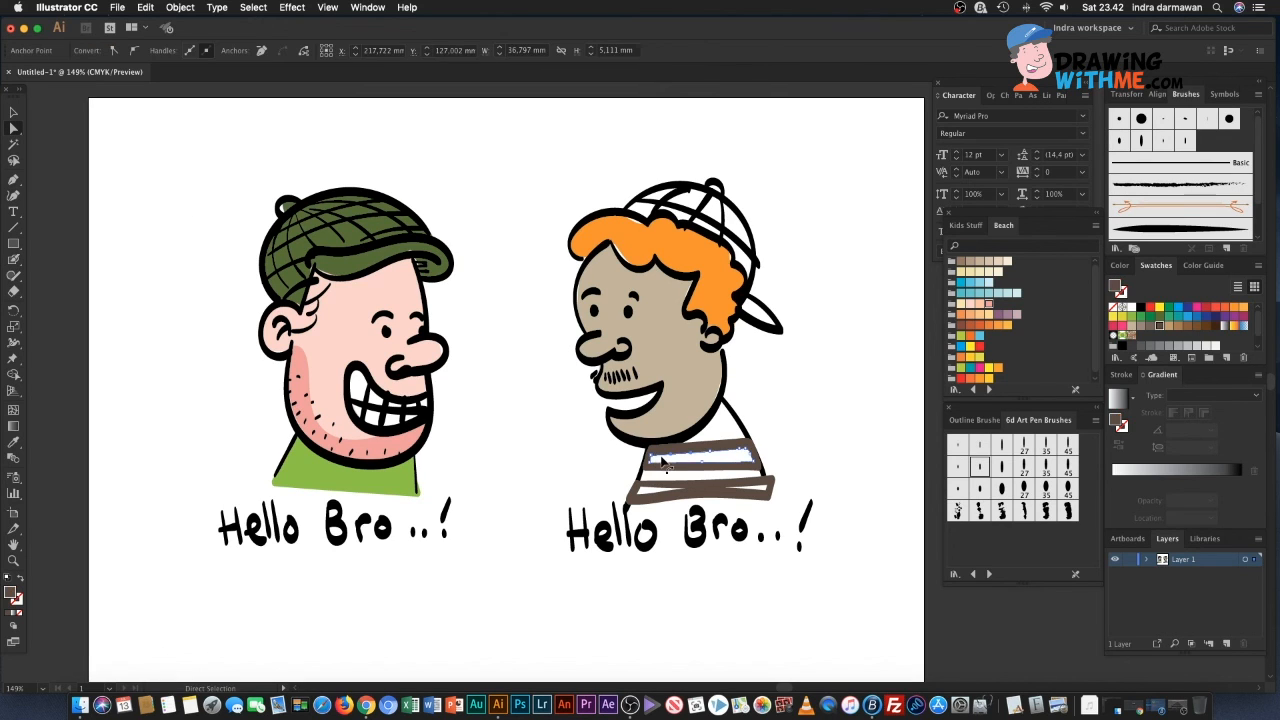
{"action": "key", "text": "Delete"}
{"action": "left_click", "coordinate": [647, 487]}
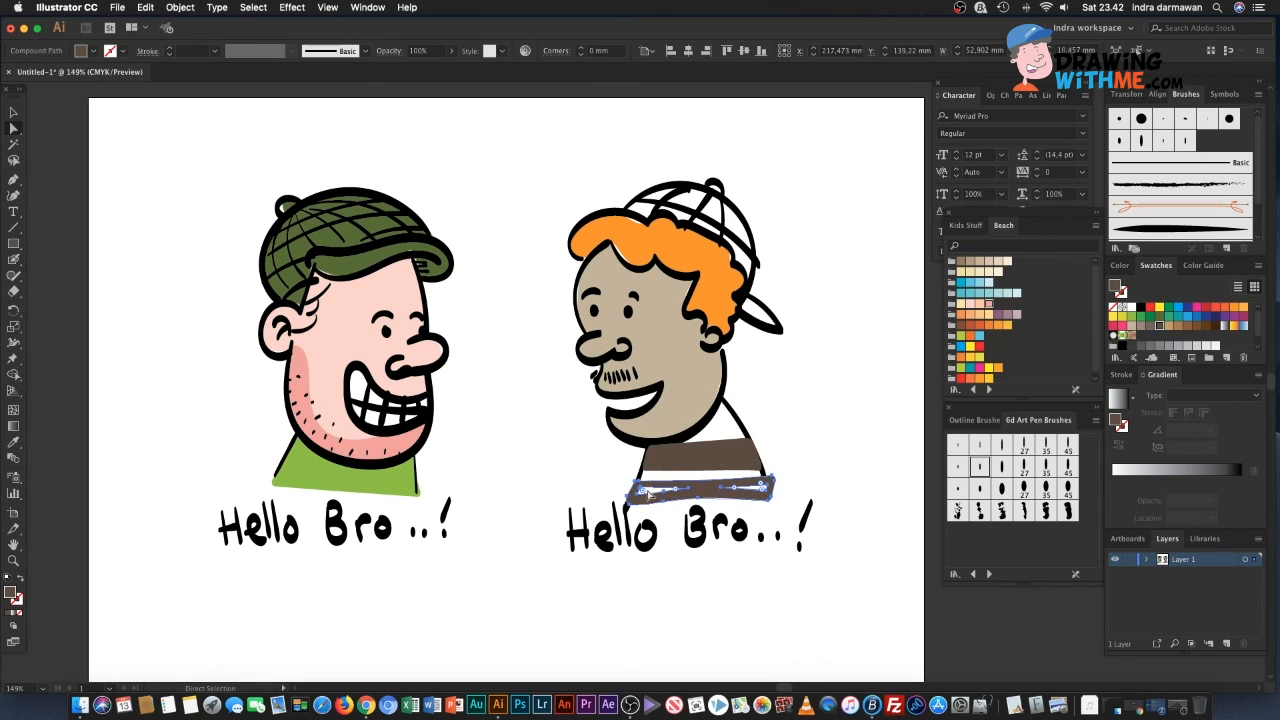
{"action": "left_click", "coordinate": [644, 490]}
{"action": "left_click", "coordinate": [642, 489]}
{"action": "key", "text": "Delete"}
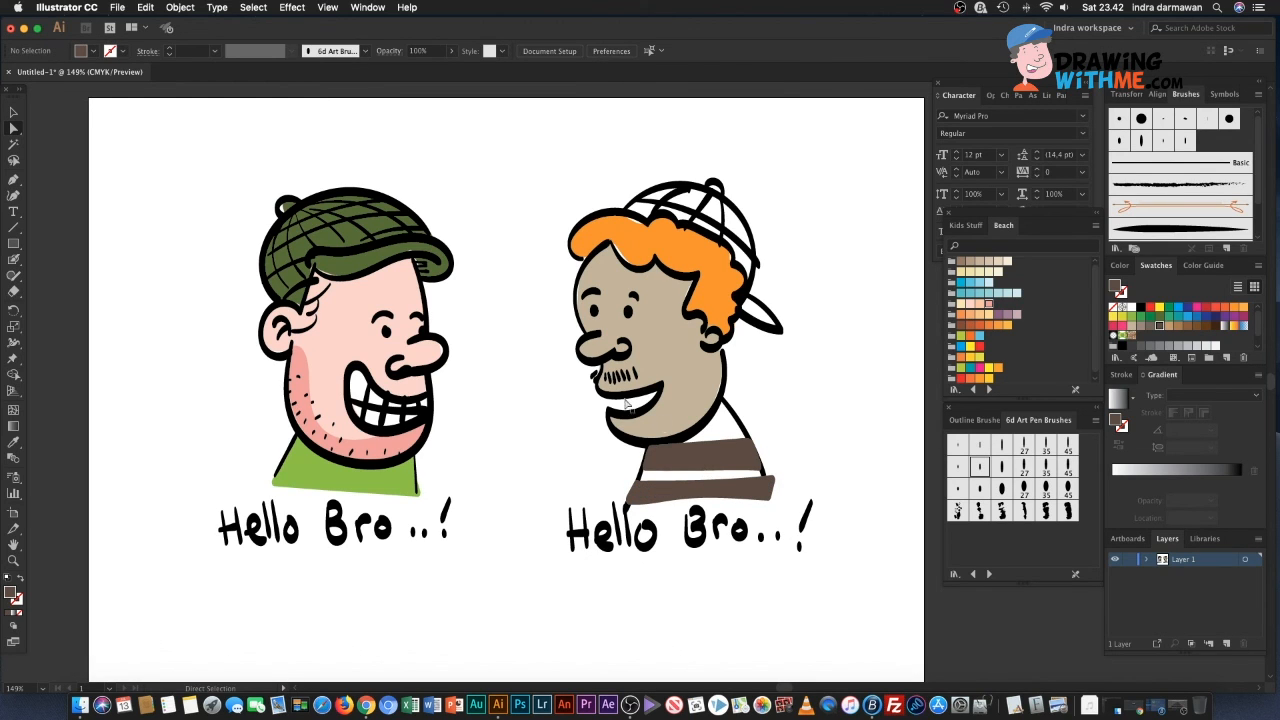
Step: Send the solid brown shirt stripes to the back, behind the line art, and deselect them
{"action": "left_click", "coordinate": [12, 114]}
{"action": "left_click", "coordinate": [695, 461]}
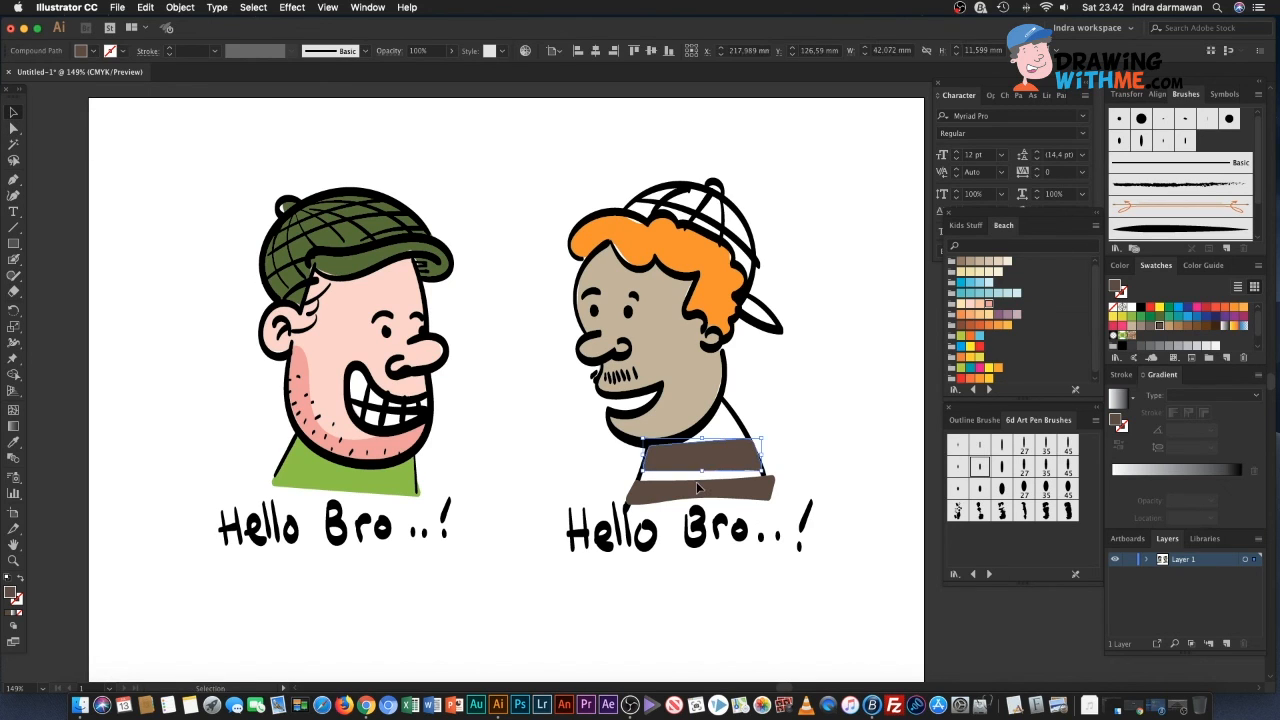
{"action": "key", "text": "super+shift+b"}
{"action": "left_click", "coordinate": [536, 345]}
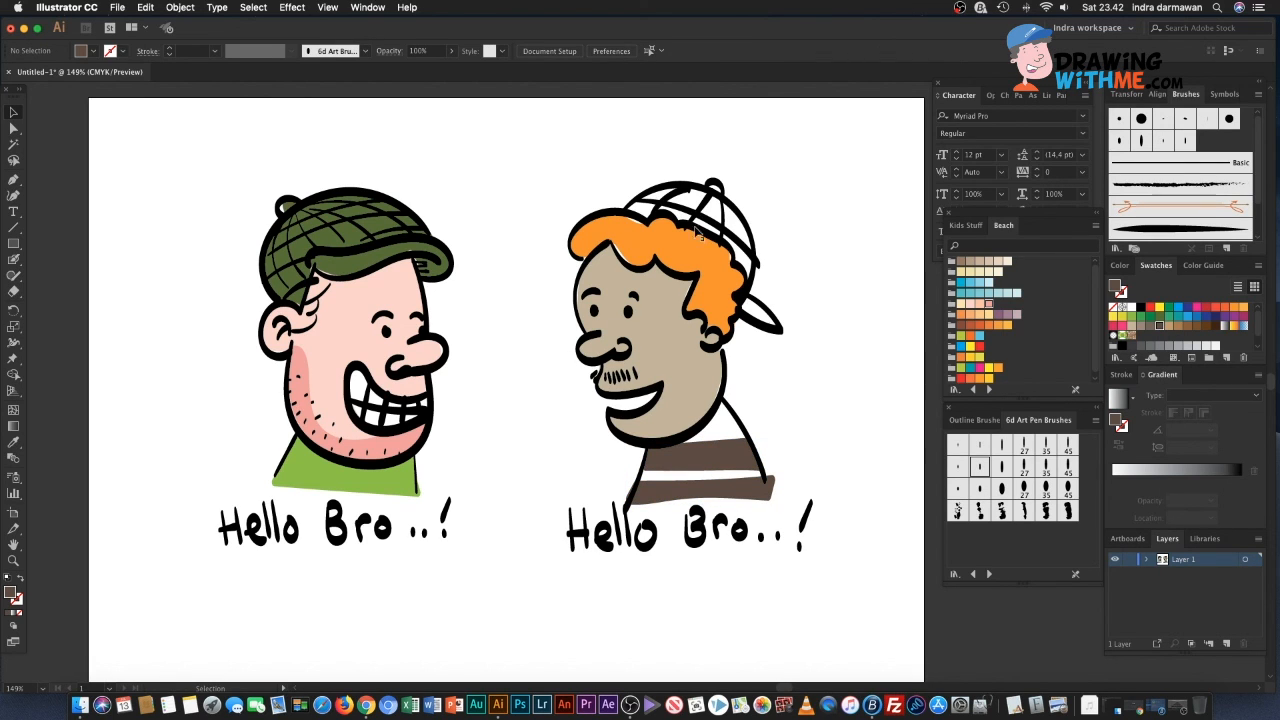
Step: Outline the crown and brim of the second character's cap with the Blob Brush in the same dark brown
{"action": "left_click", "coordinate": [86, 52]}
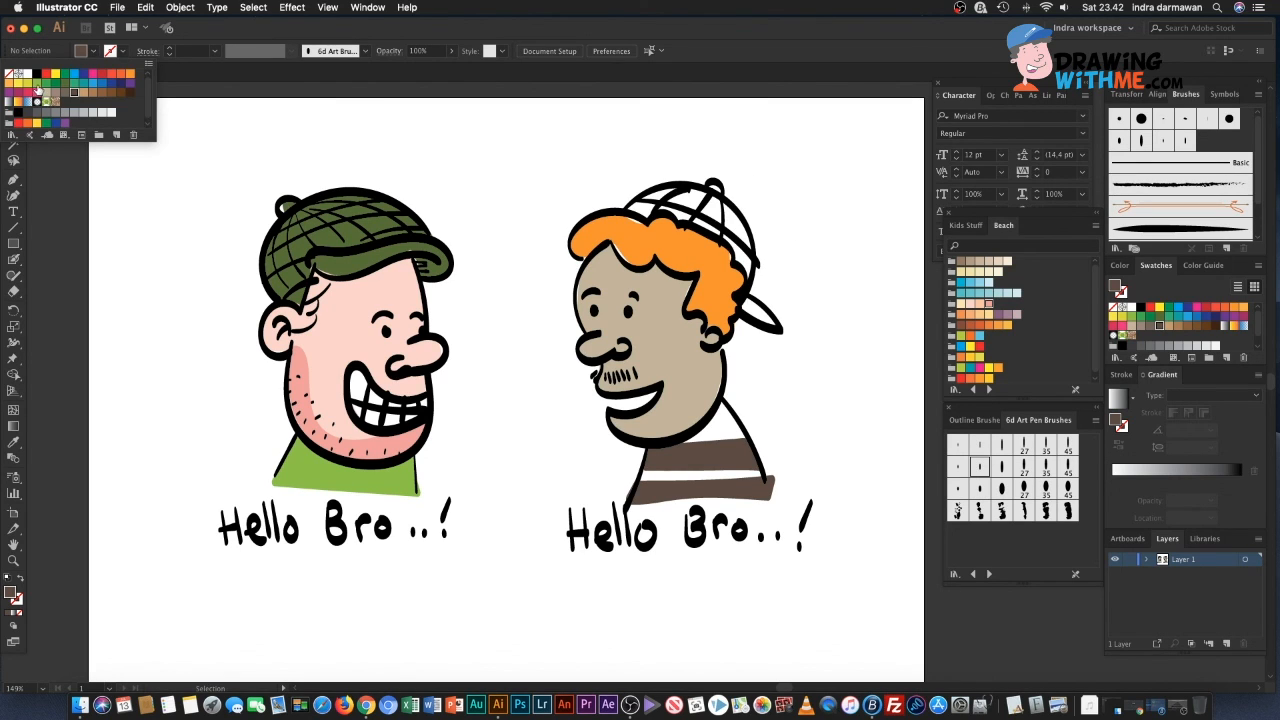
{"action": "left_click", "coordinate": [396, 133]}
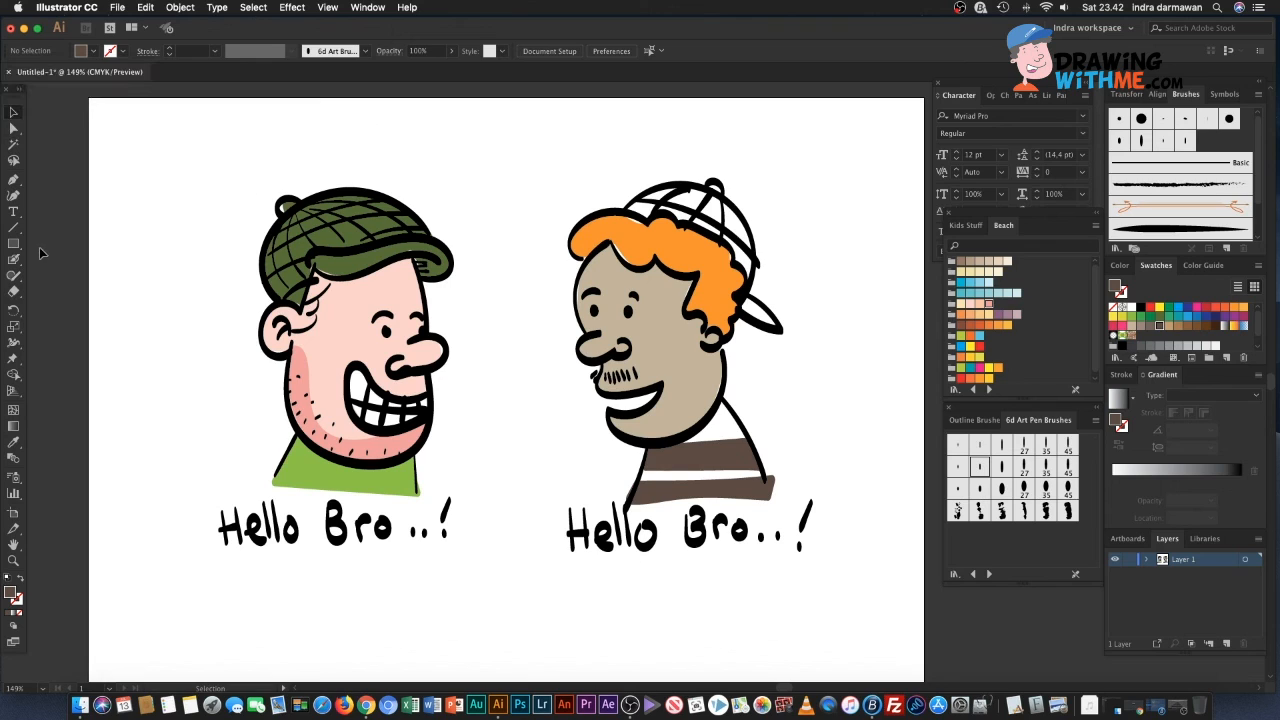
{"action": "key", "text": "shift+b"}
{"action": "mouse_move", "coordinate": [628, 206]}
{"action": "left_mouse_down"}
{"action": "mouse_move", "coordinate": [683, 183]}
{"action": "mouse_move", "coordinate": [733, 197]}
{"action": "mouse_move", "coordinate": [753, 230]}
{"action": "mouse_move", "coordinate": [751, 283]}
{"action": "mouse_move", "coordinate": [776, 325]}
{"action": "mouse_move", "coordinate": [738, 300]}
{"action": "mouse_move", "coordinate": [725, 232]}
{"action": "mouse_move", "coordinate": [624, 207]}
{"action": "left_mouse_up"}
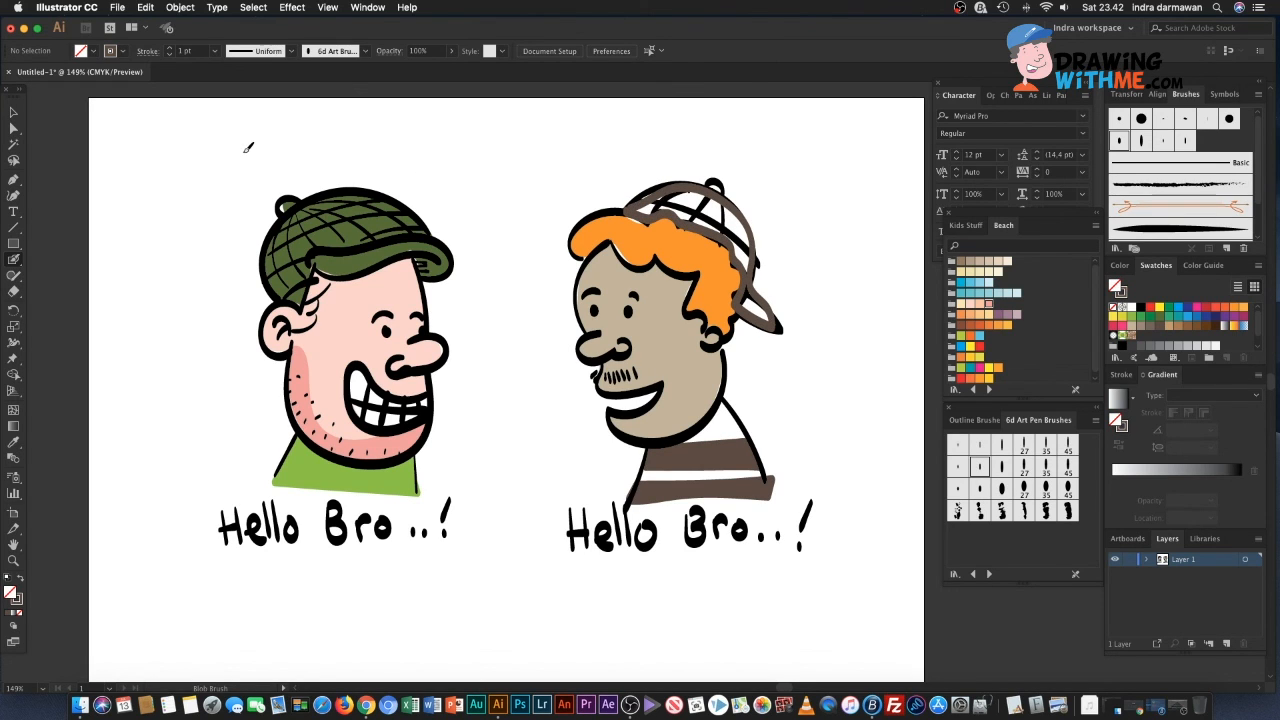
Step: Delete the inner contour of the brown cap outline to make the crown solid, and select the cap shape
{"action": "key", "text": "a"}
{"action": "left_click", "coordinate": [704, 201]}
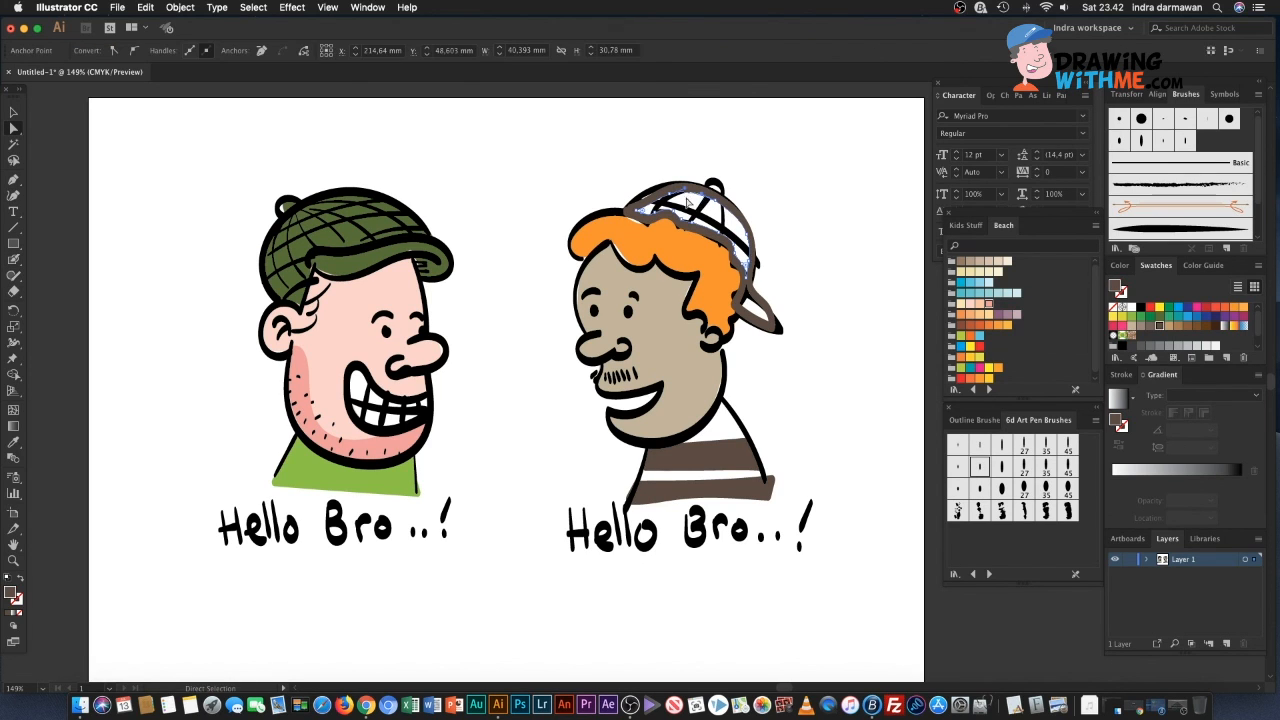
{"action": "key", "text": "Delete"}
{"action": "left_click", "coordinate": [685, 206]}
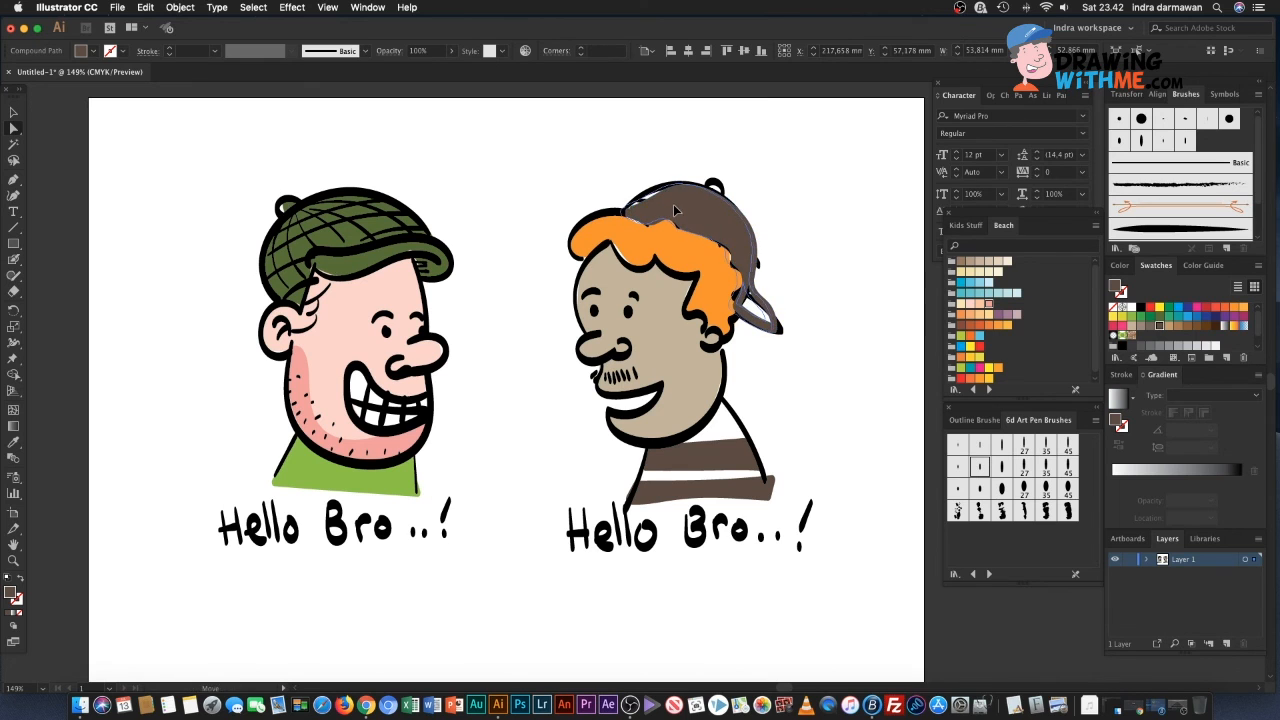